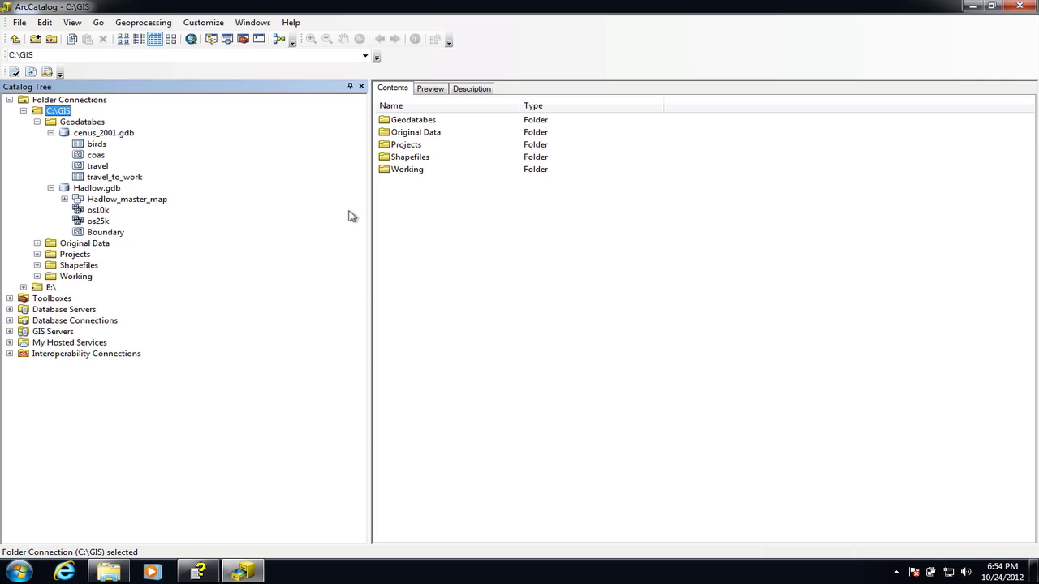
- Export hadlow_fields.shp from the Working folder to Hadlow.gdb in the Geodatabes folder as a single feature class named hadlow_fields
double_click(387, 172)
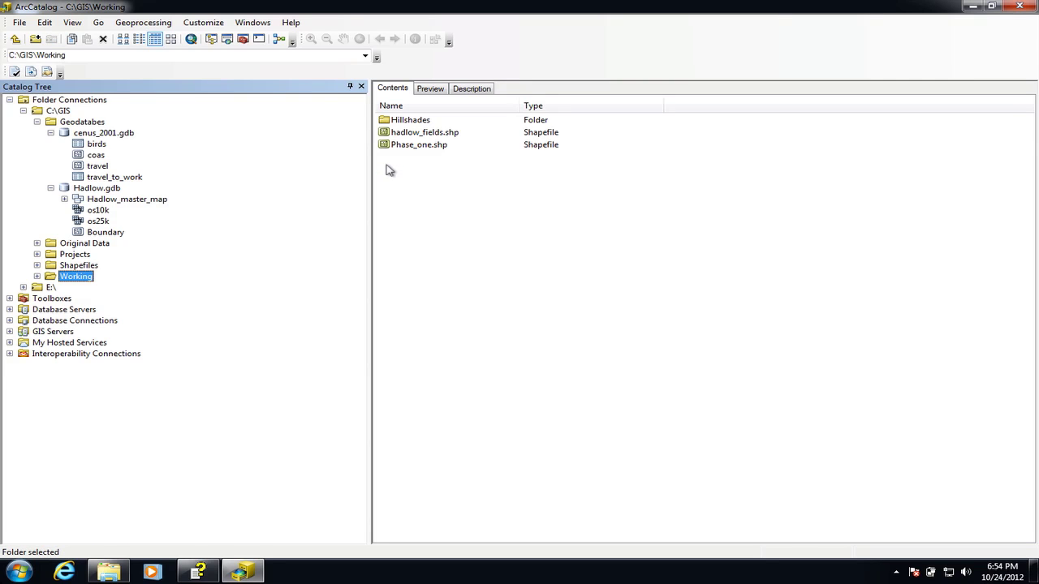
left_click(388, 136)
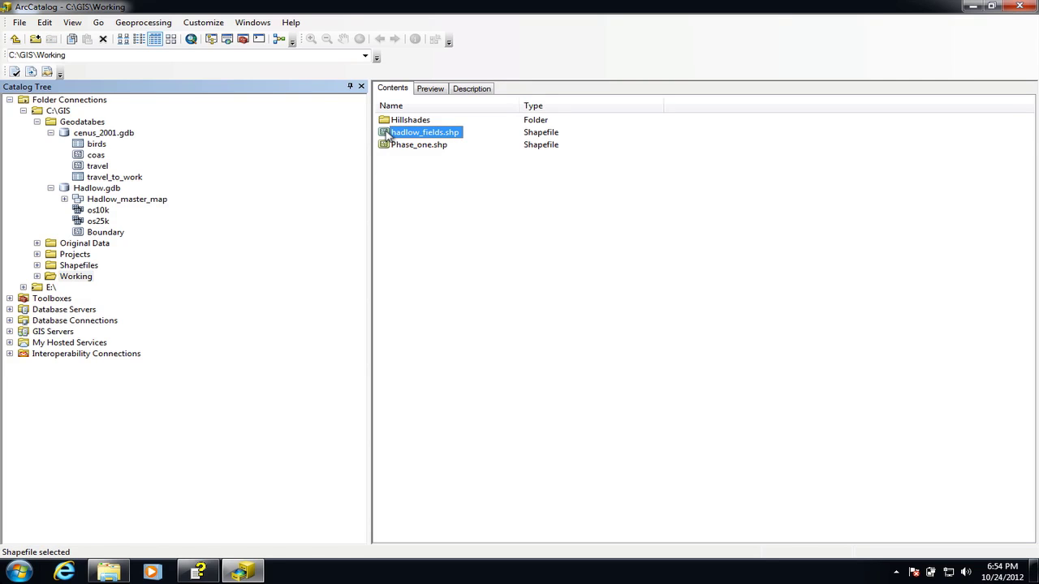
right_click(387, 136)
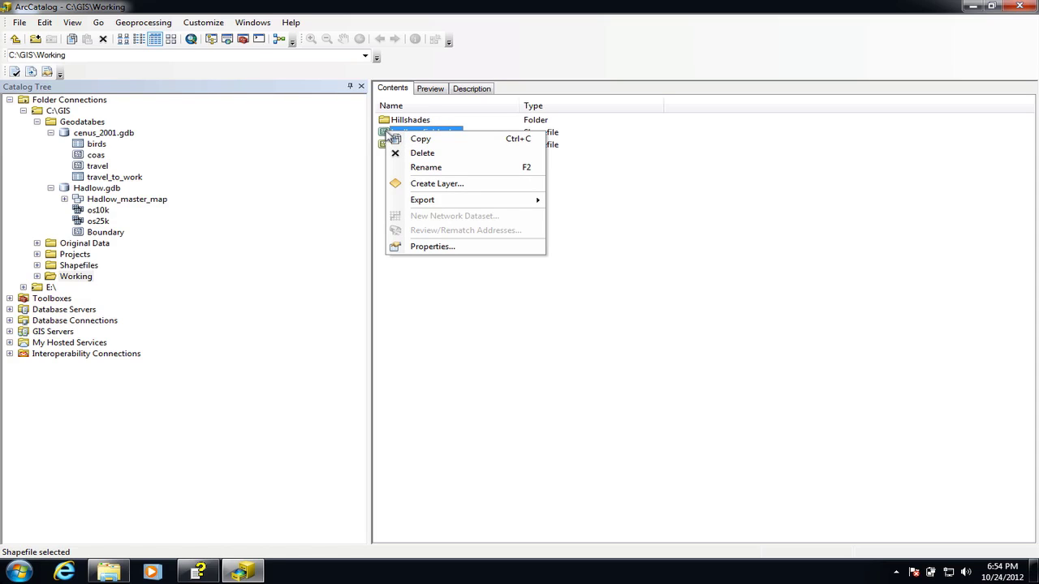
mouse_move(433, 200)
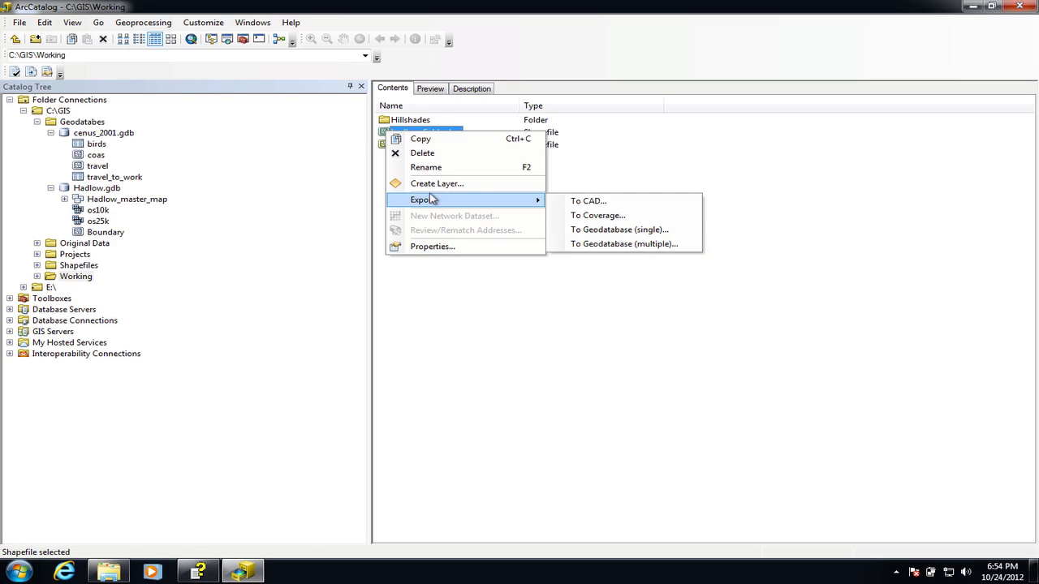
left_click(632, 235)
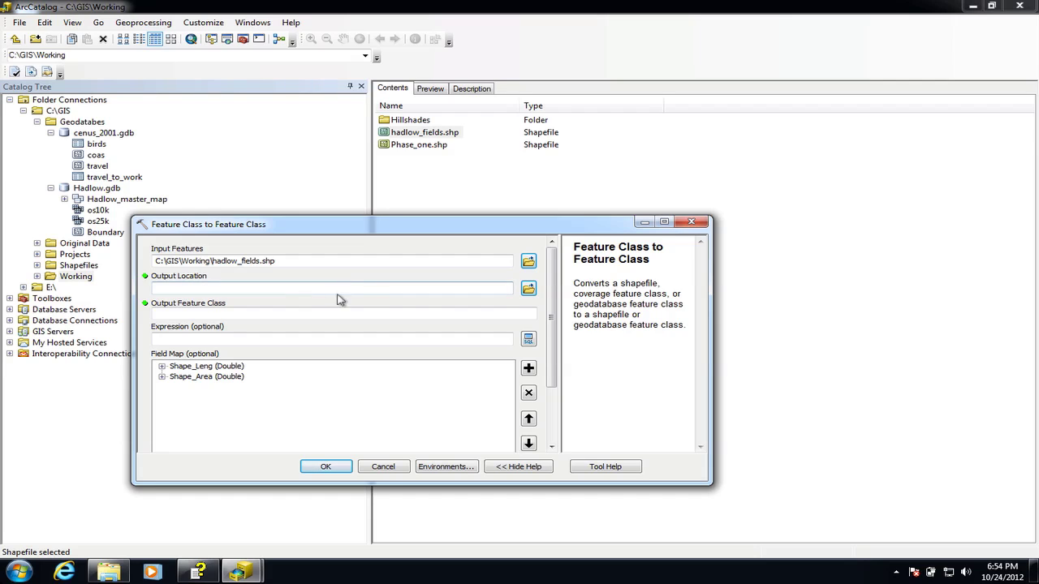
left_click(528, 290)
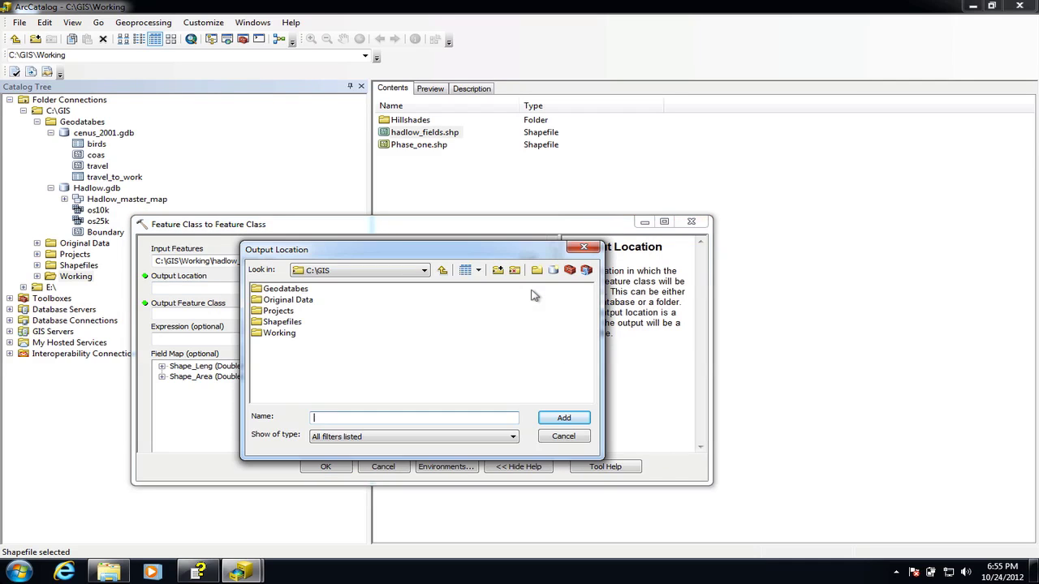
double_click(297, 290)
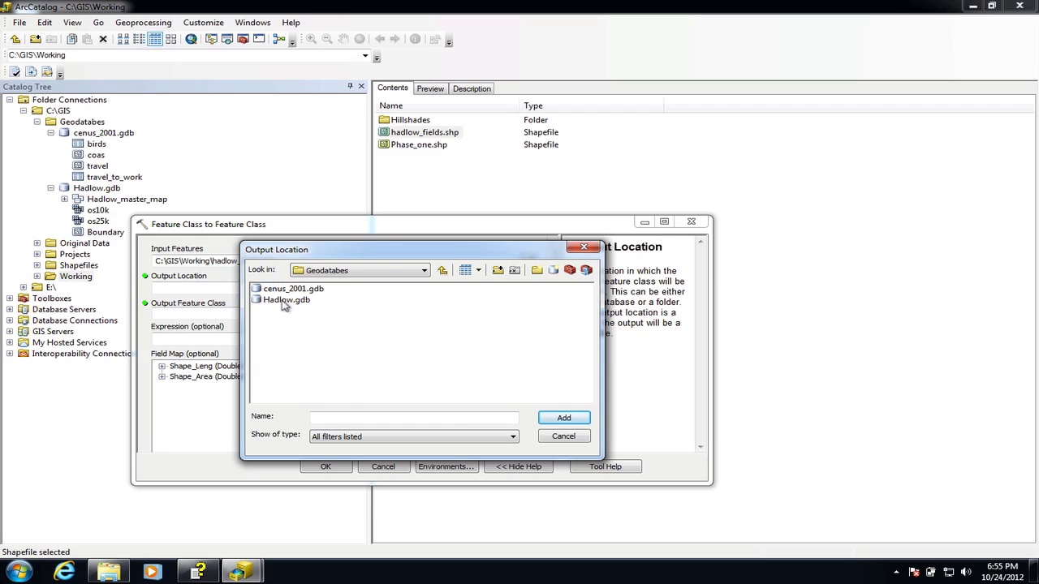
left_click(286, 300)
left_click(563, 418)
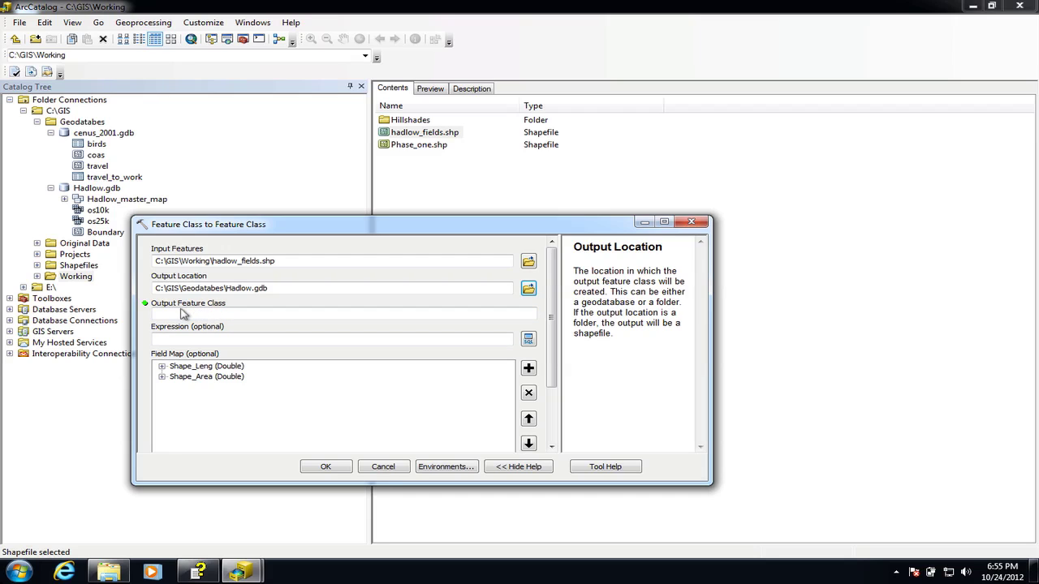
left_click(215, 315)
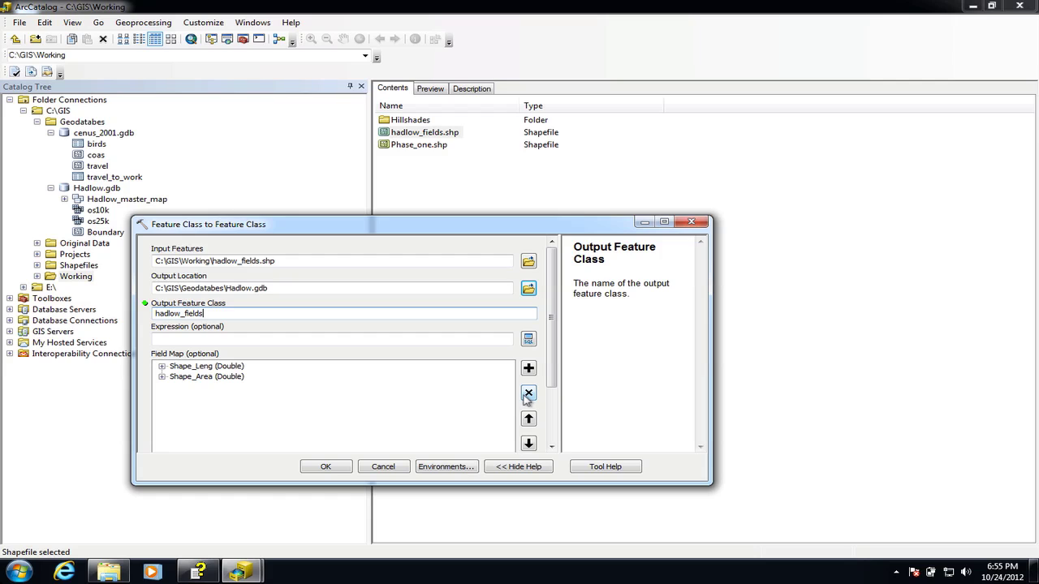
left_click(340, 469)
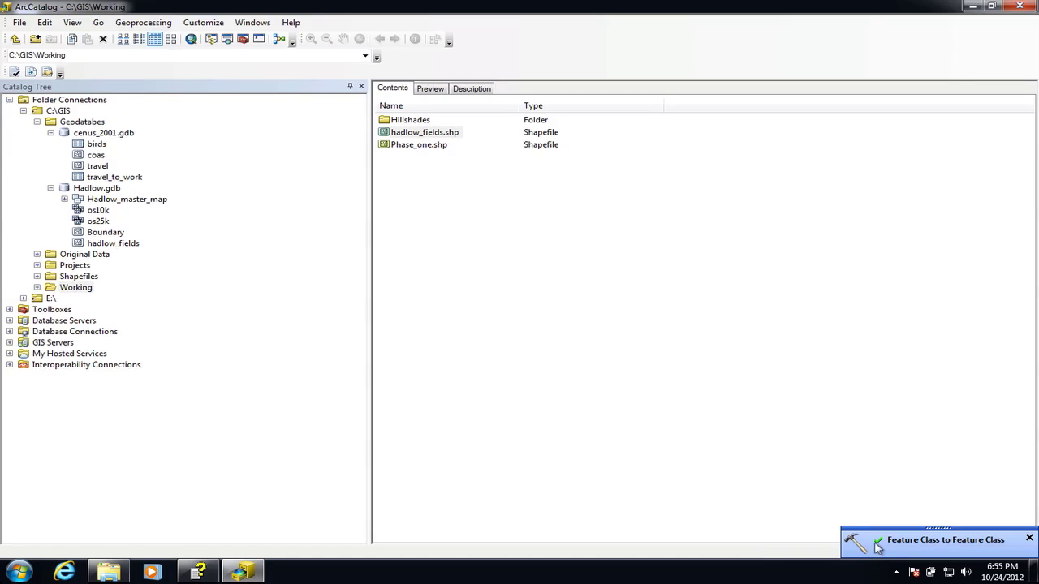
- Preview the hadlow_fields feature class in Hadlow.gdb, first its geography and then its attribute table
left_click(81, 191)
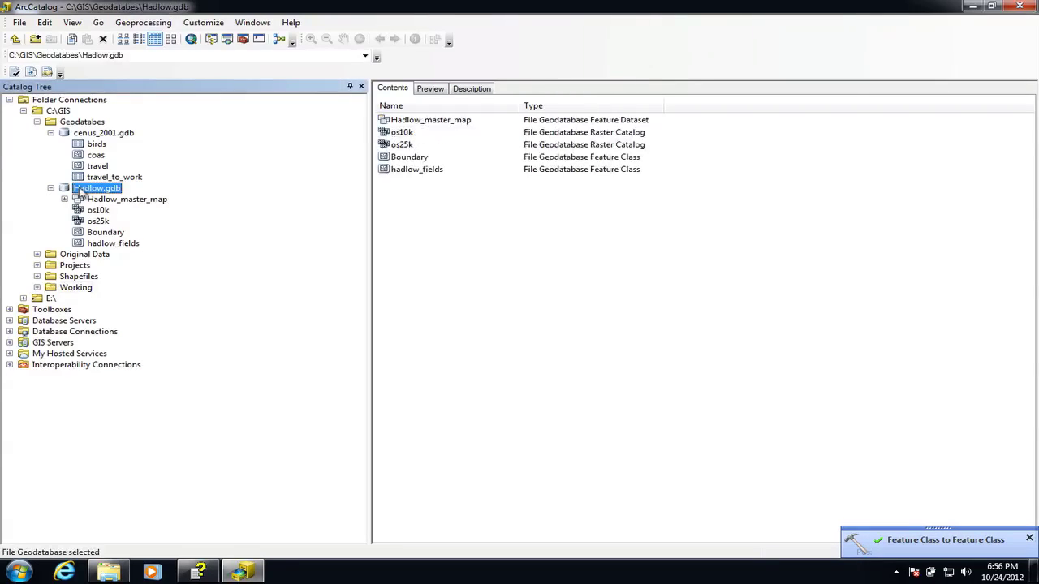
left_click(401, 174)
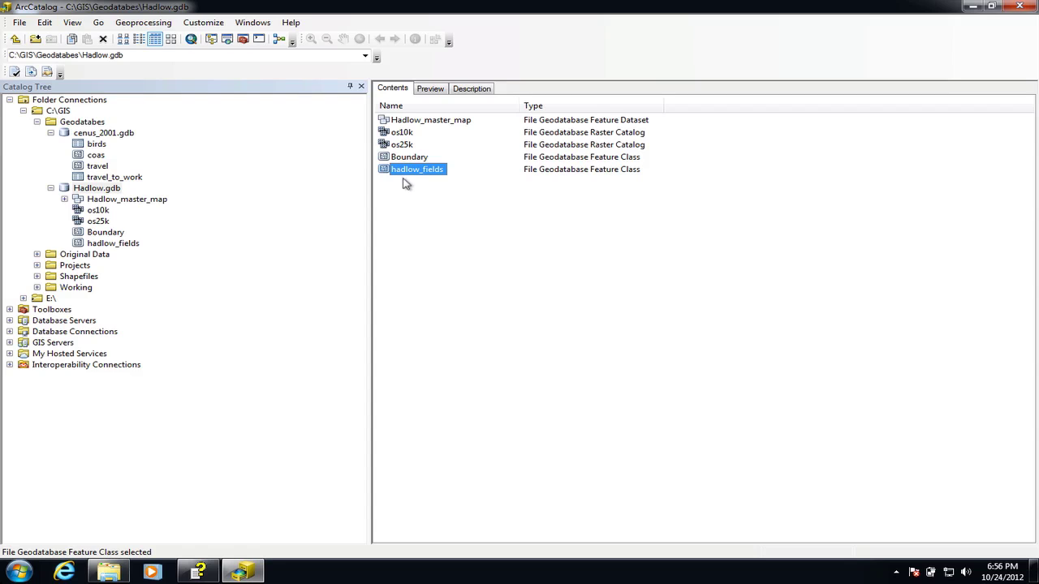
left_click(432, 93)
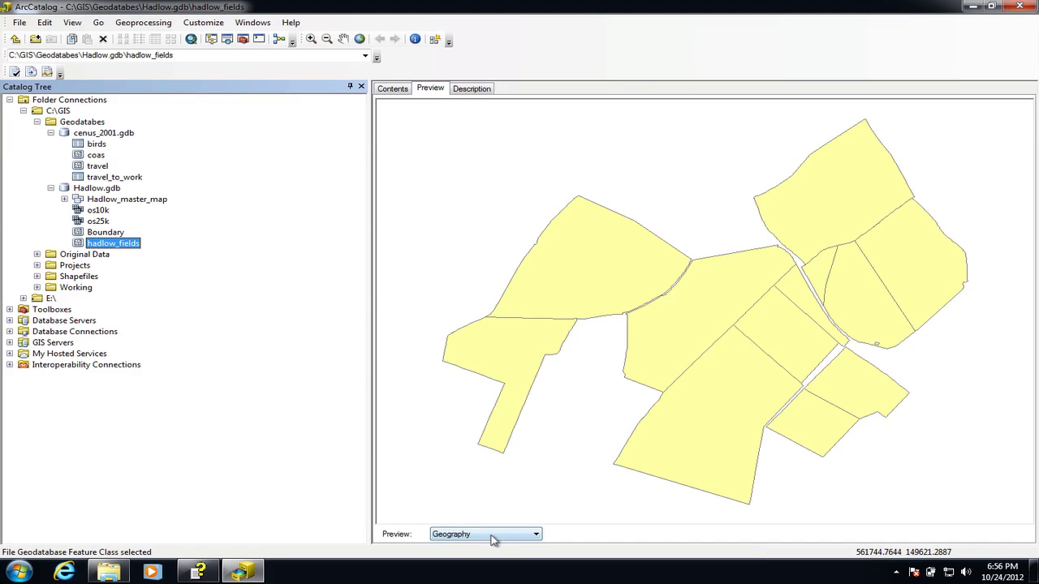
left_click(525, 537)
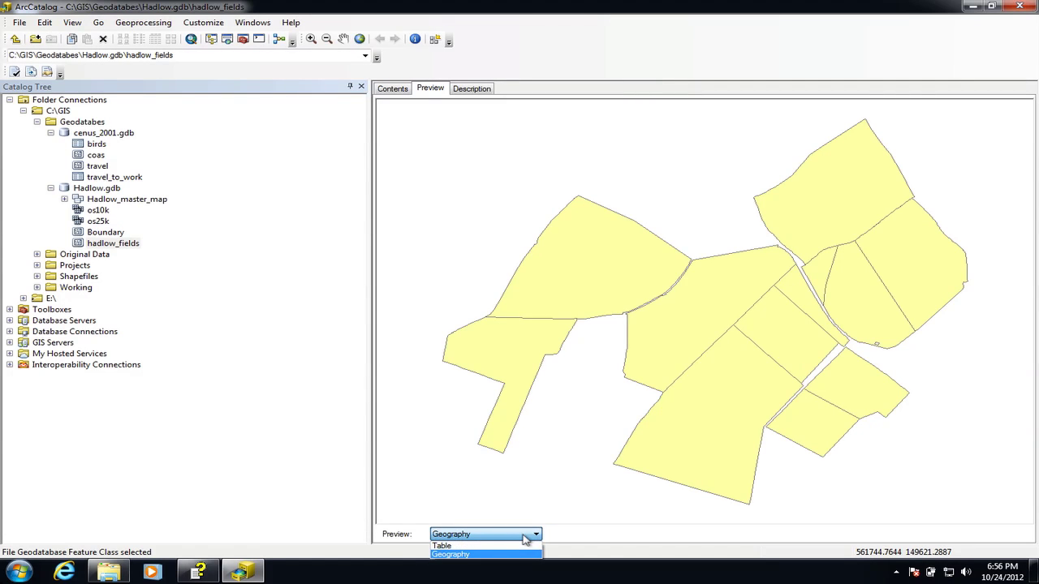
left_click(504, 549)
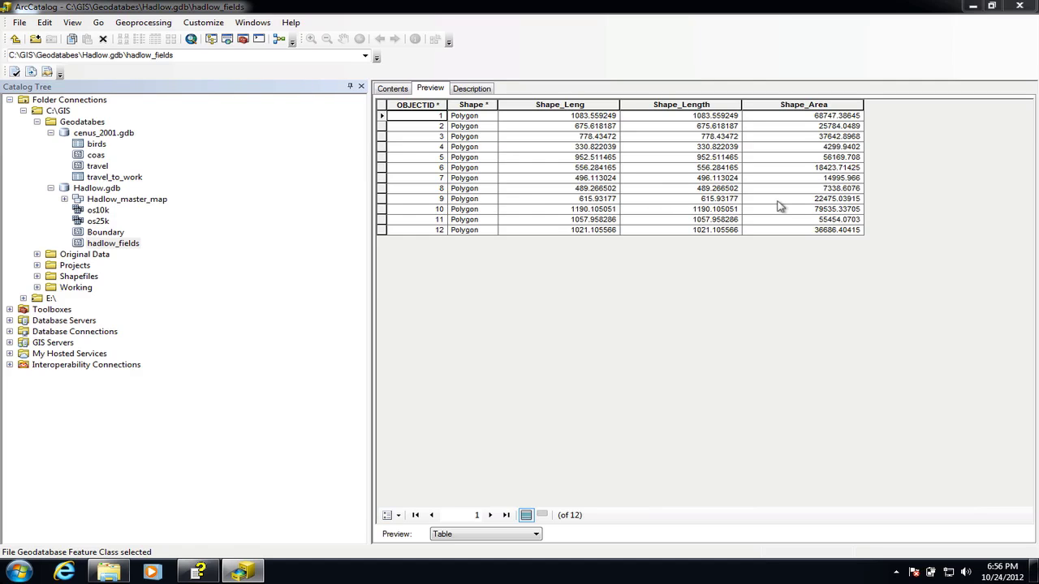
- Delete the Shape_Leng field from the hadlow_fields attribute table
left_click(581, 107)
right_click(581, 106)
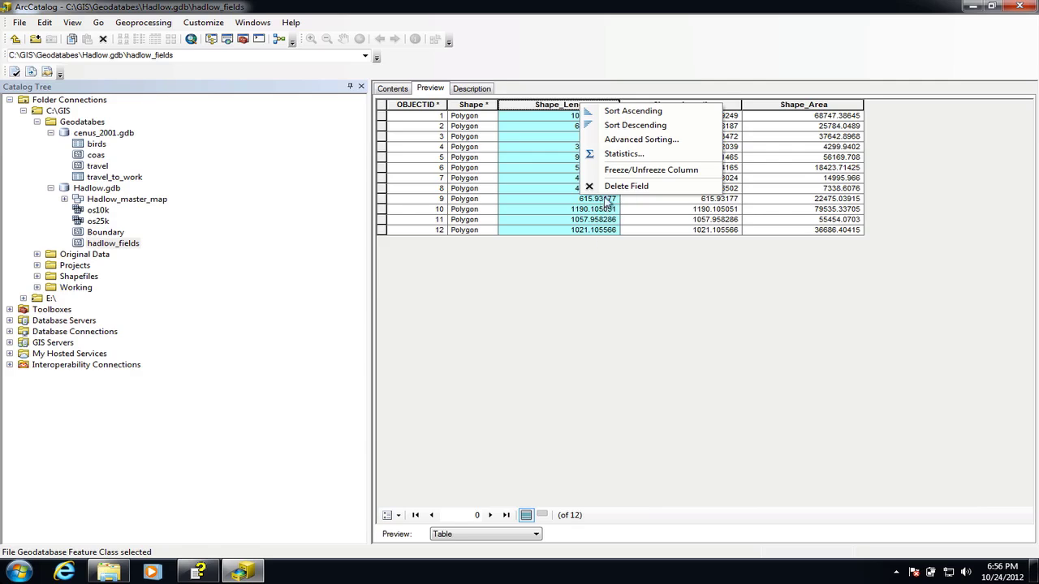
left_click(567, 280)
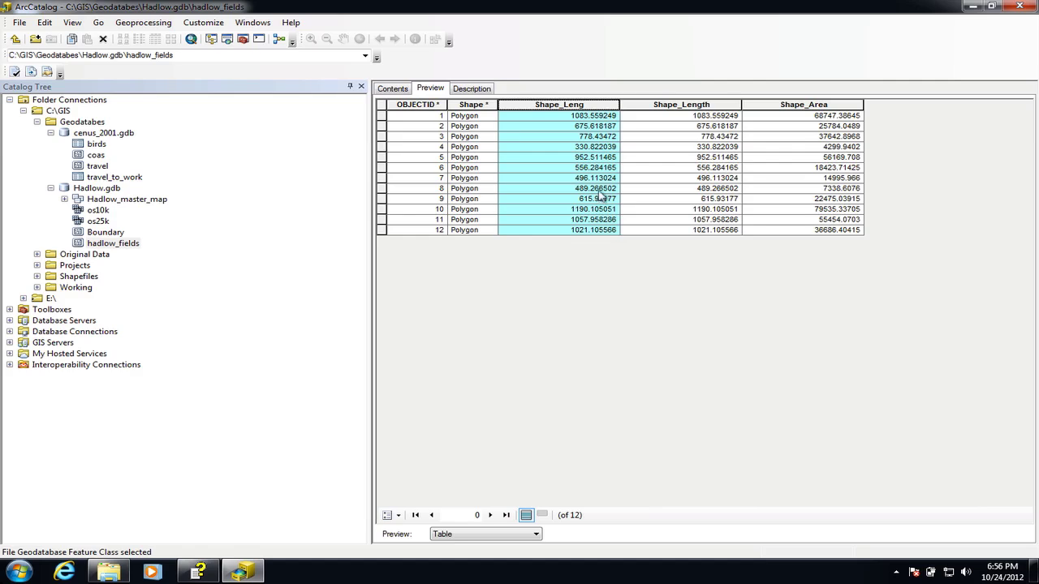
right_click(594, 111)
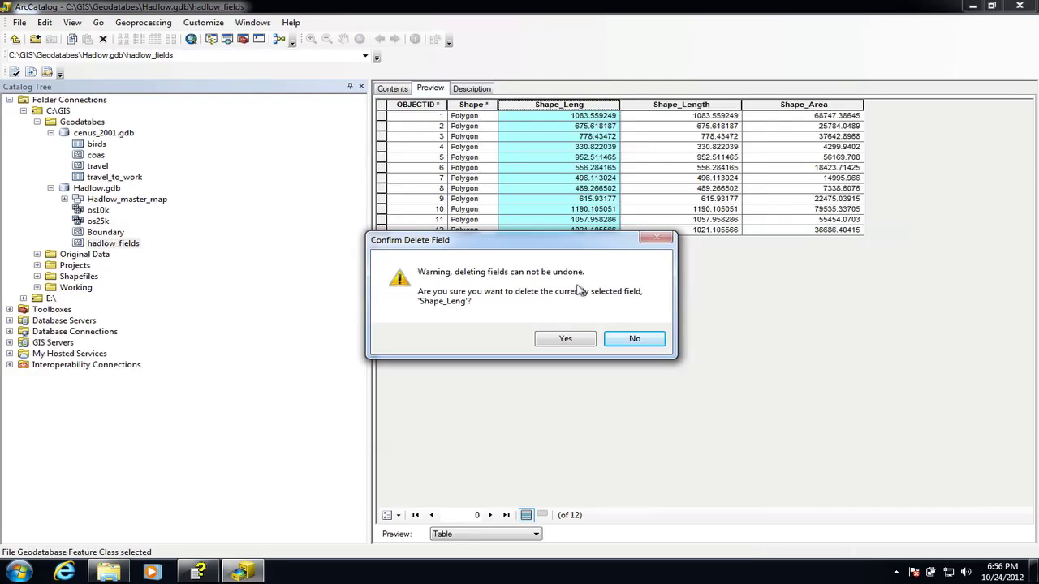
left_click(568, 339)
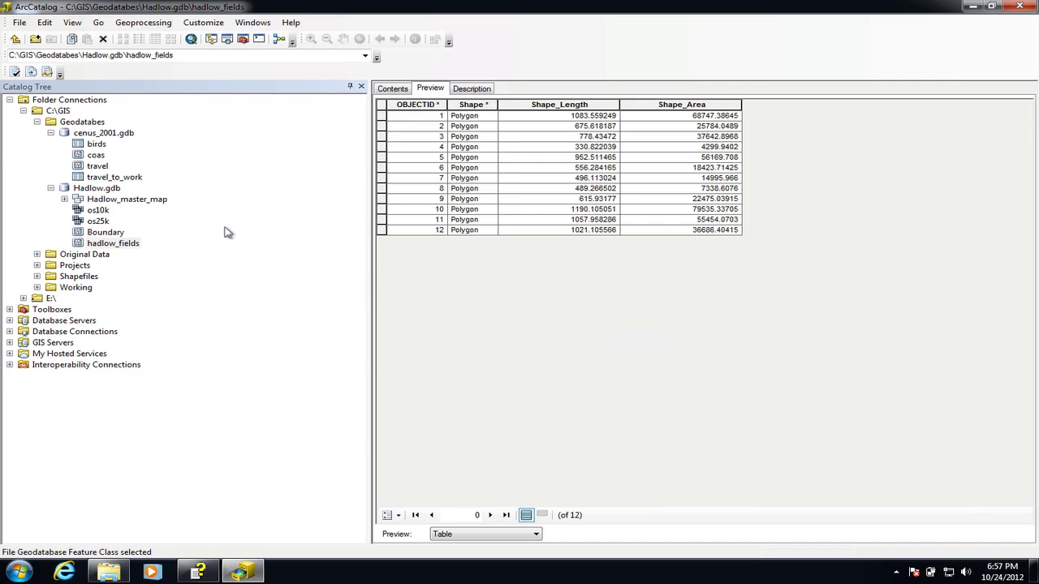
- Add a field named habitat_type with data type Text to the hadlow_fields feature class and apply the change
double_click(108, 245)
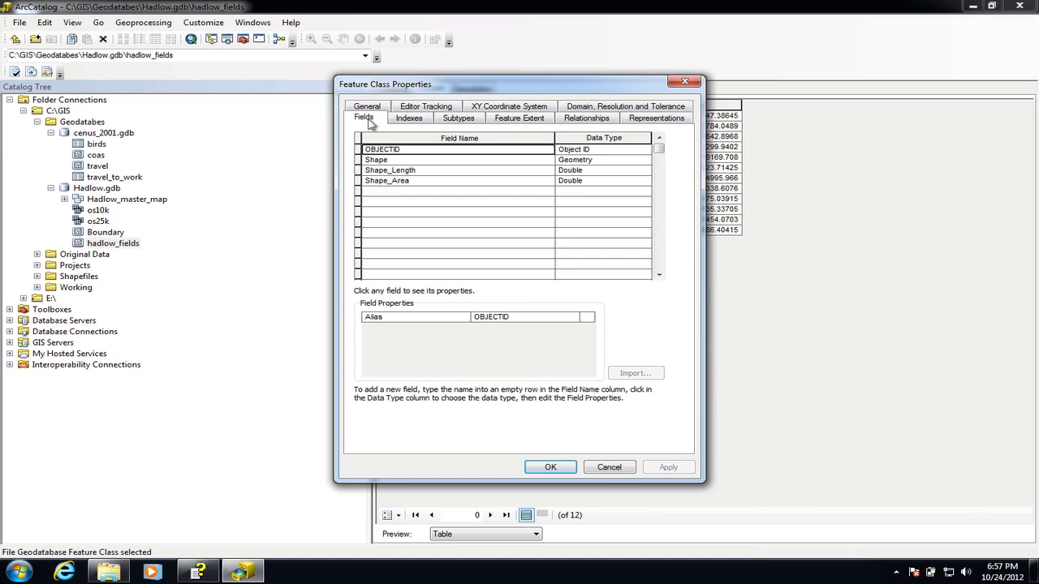
left_click(371, 193)
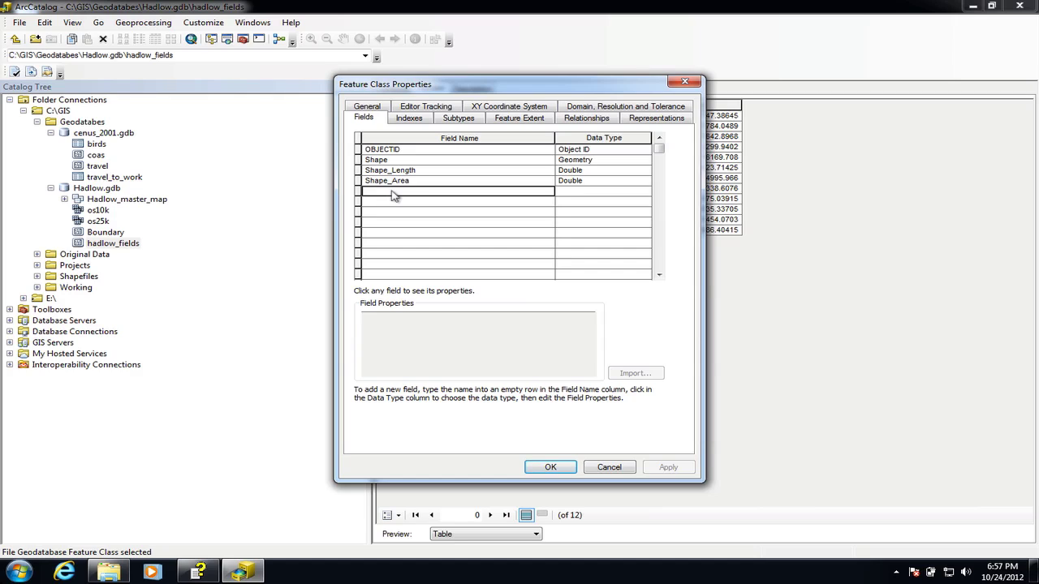
type("hab")
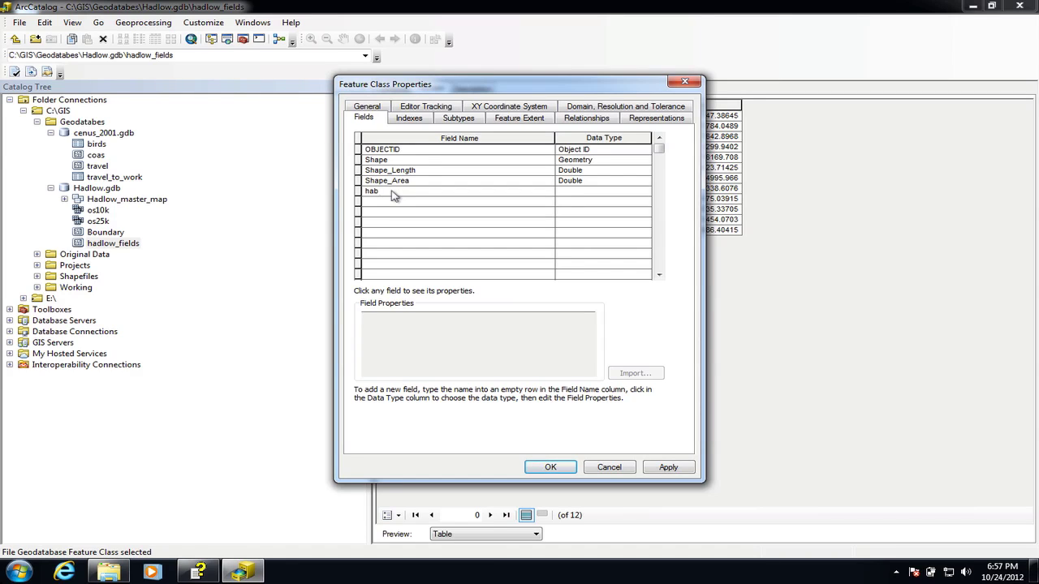
type("itat_type")
left_click(621, 195)
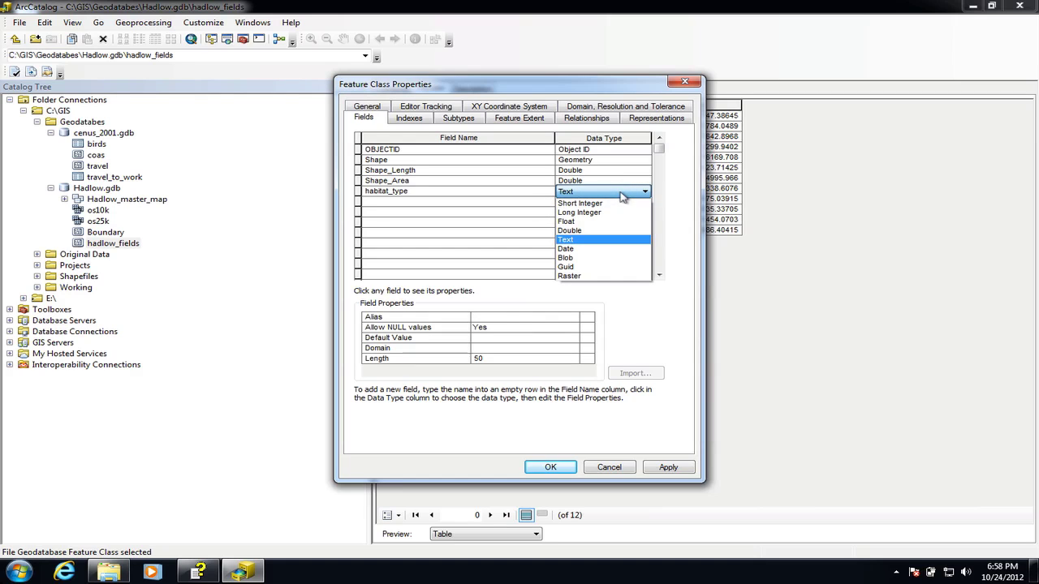
left_click(590, 240)
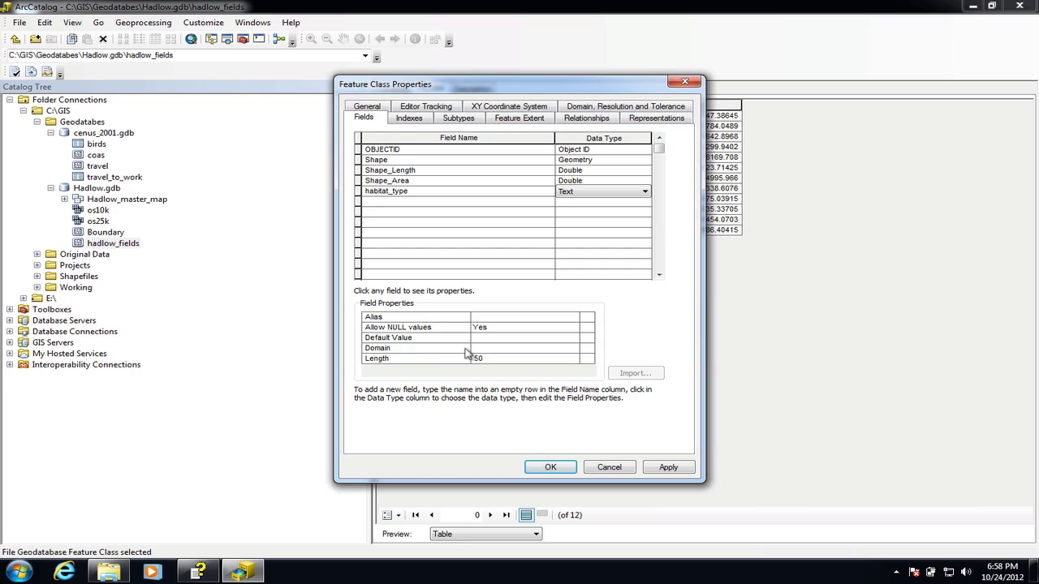
left_click(667, 468)
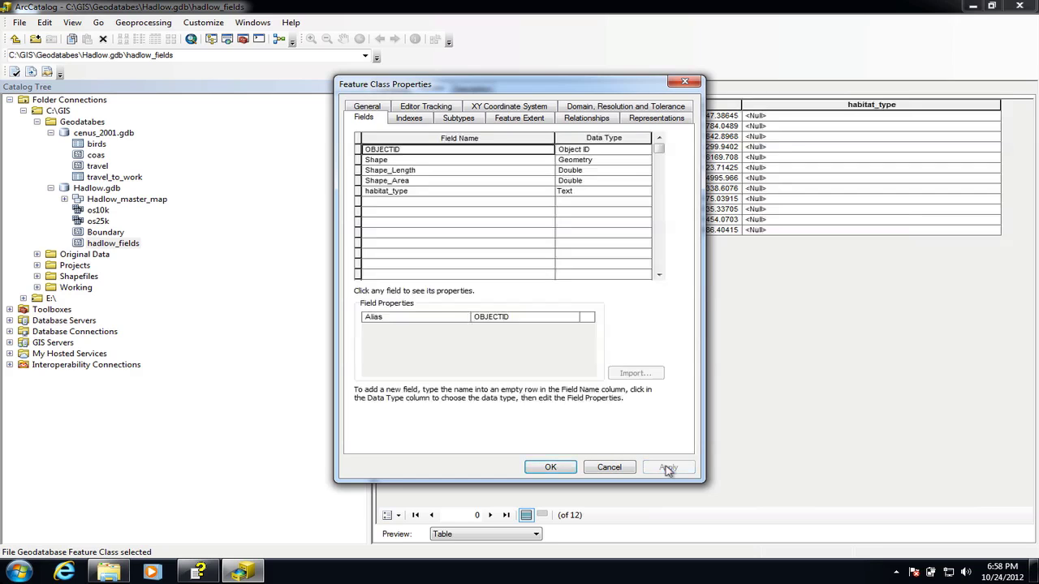
left_click(562, 469)
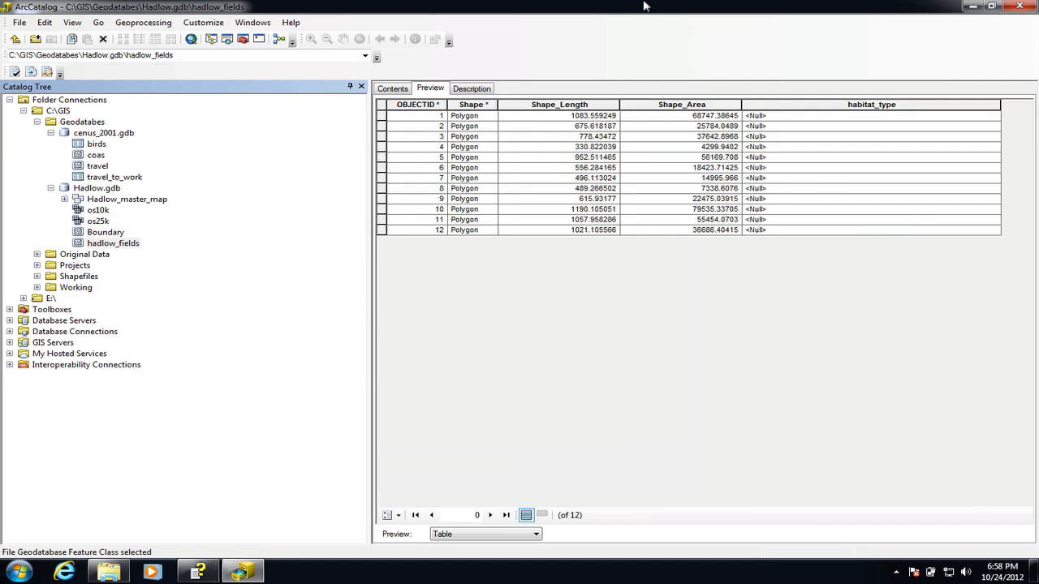
mouse_move(633, 5)
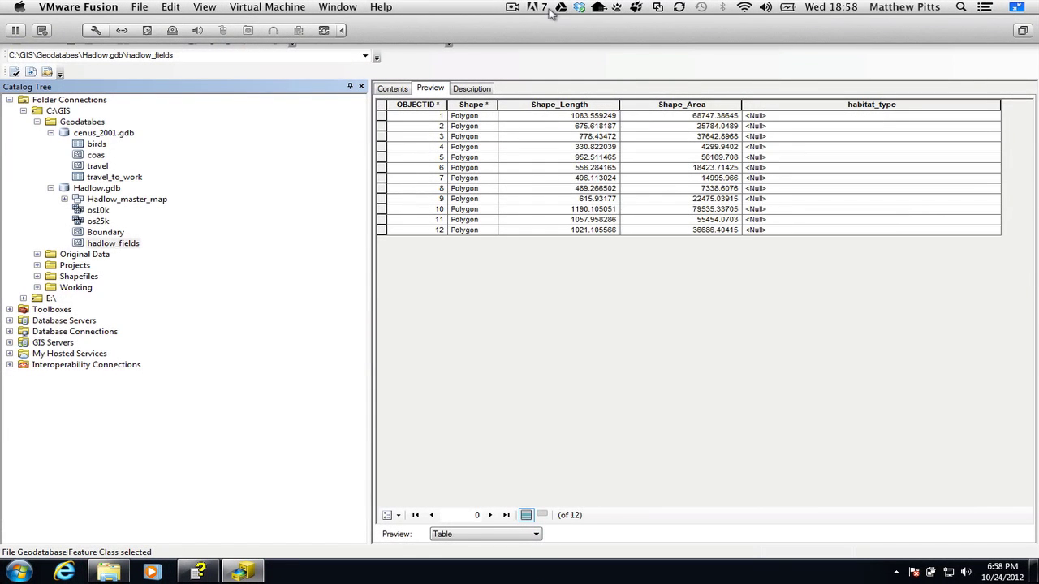
left_click(511, 8)
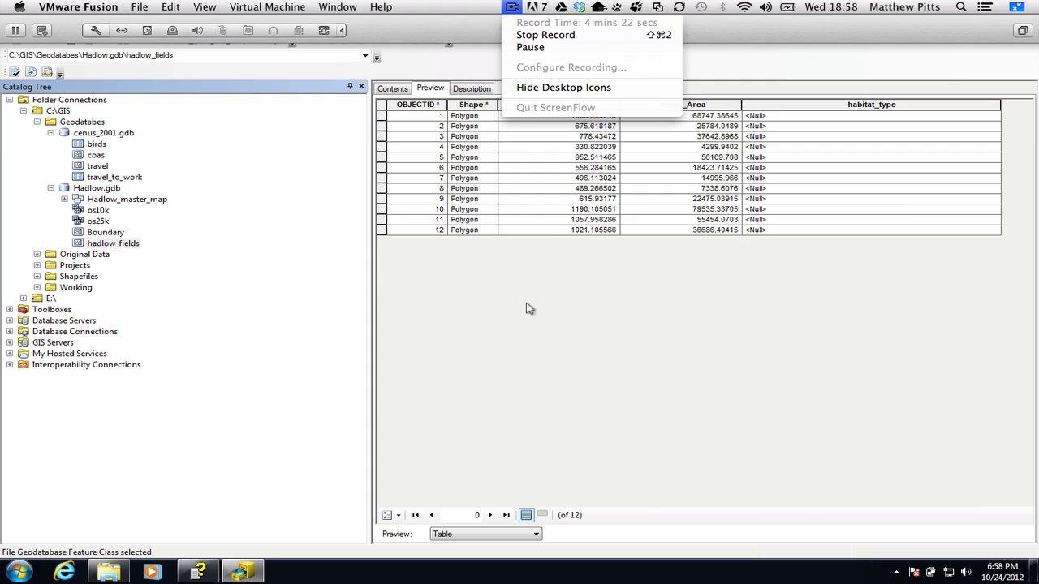
left_click(529, 48)
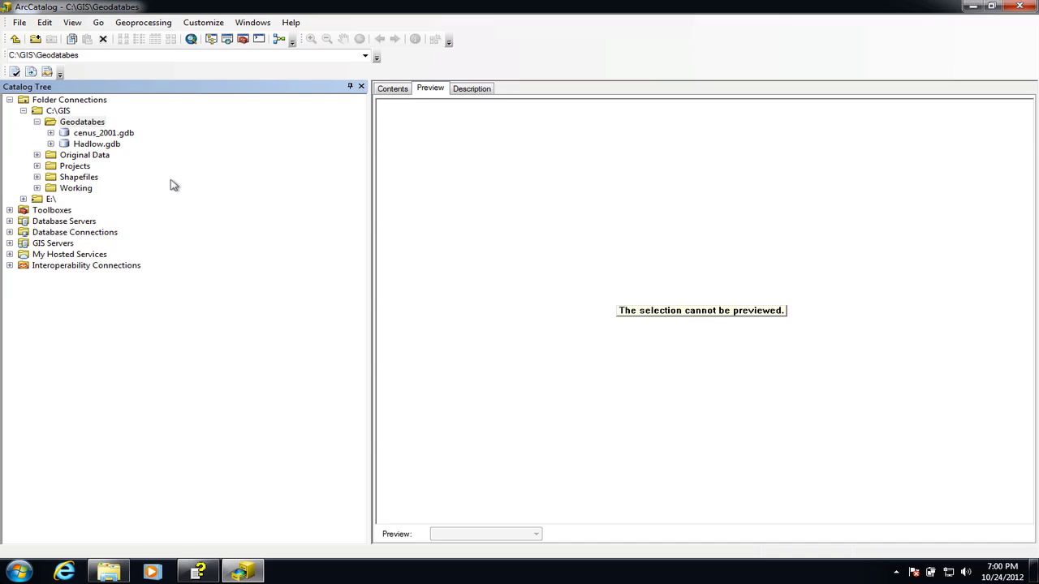
- Open the domain settings in the database properties of the Hadlow.gdb geodatabase
right_click(66, 145)
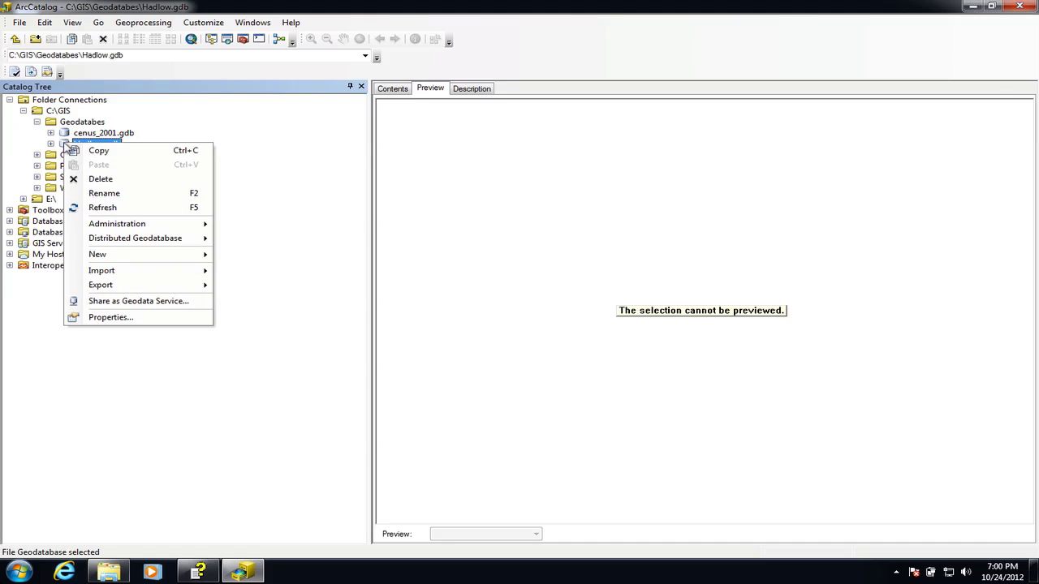
left_click(104, 316)
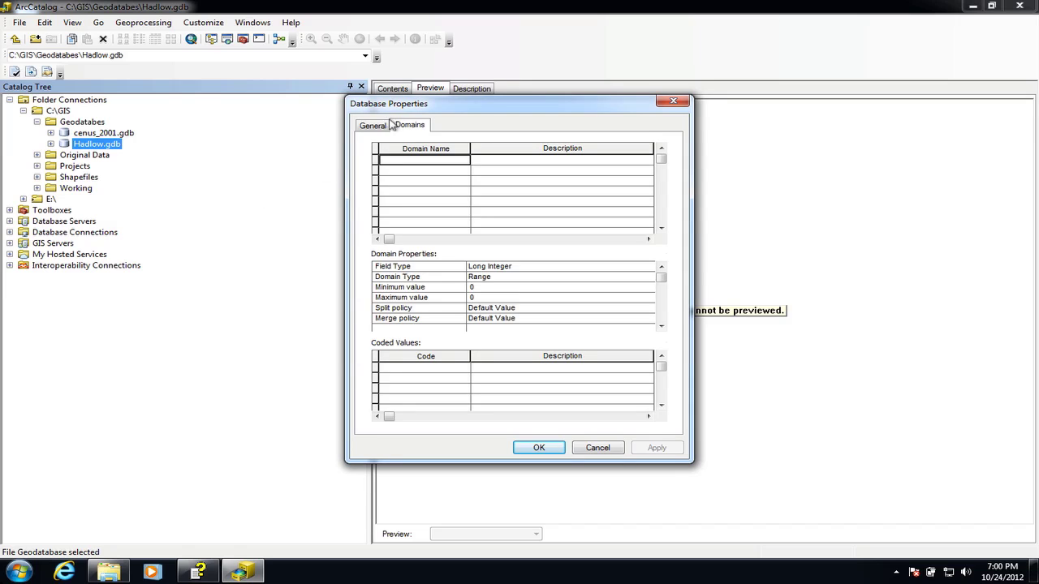
left_click(378, 128)
left_click(406, 128)
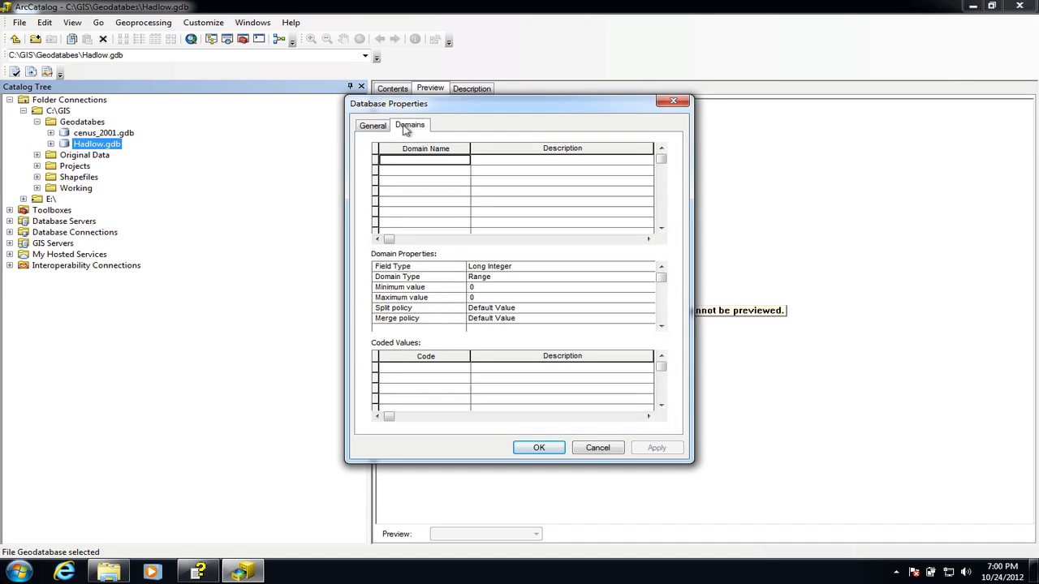
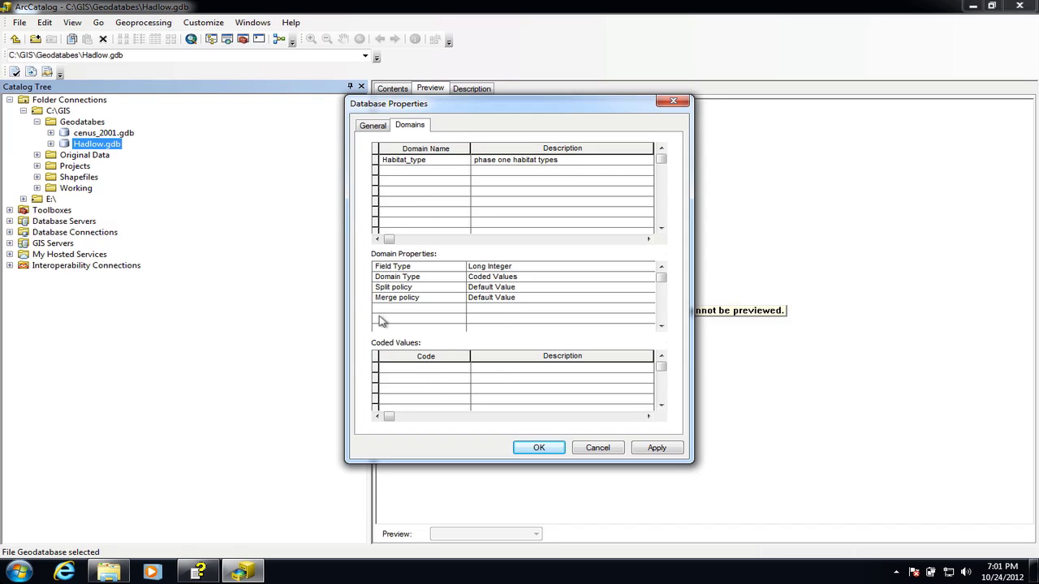
- Try to enter a as the first code of the Habitat_type domain
left_click(393, 367)
left_click(492, 371)
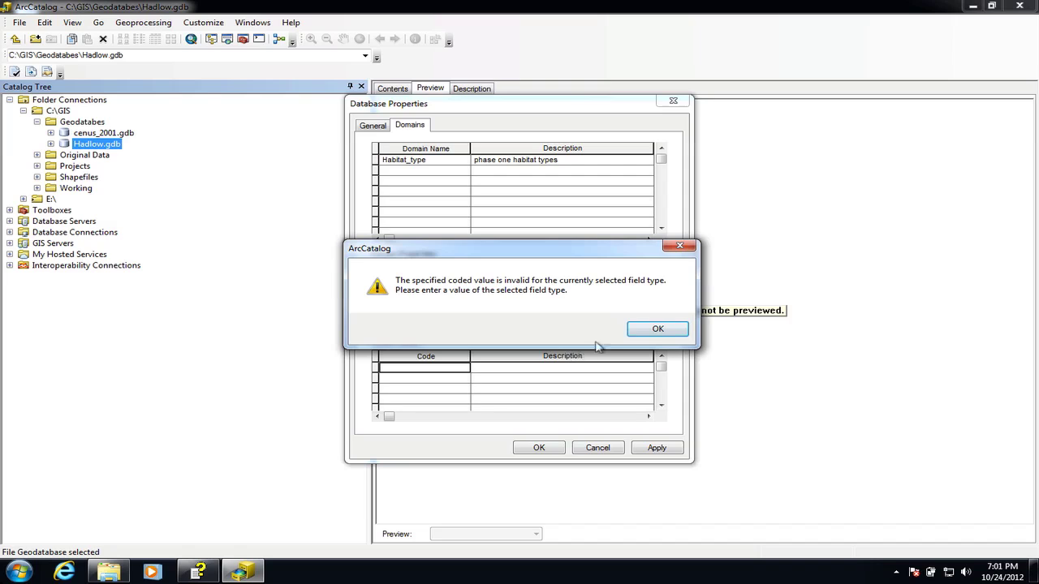
left_click(645, 335)
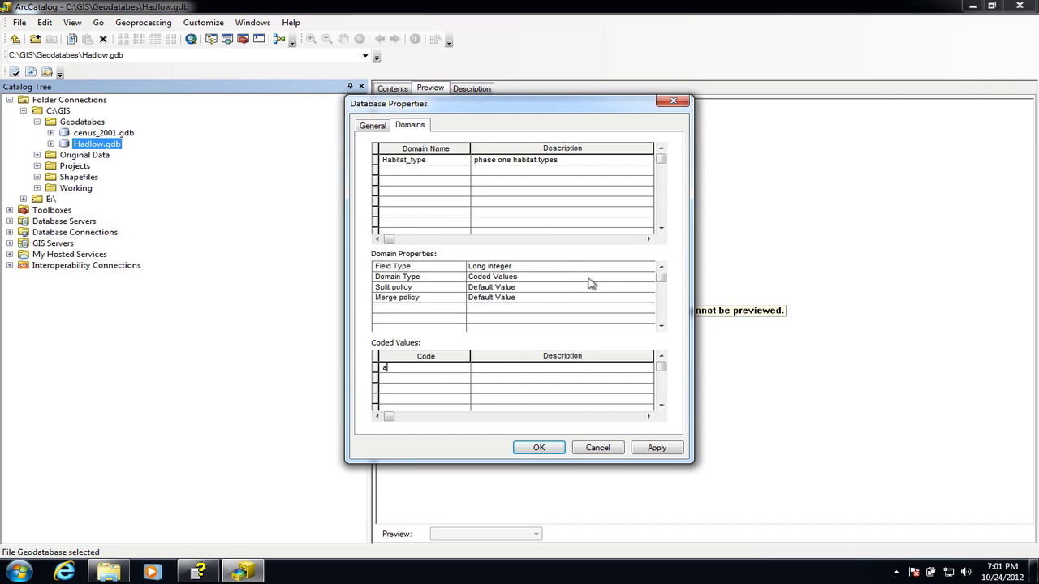
- Set the Habitat_type domain's field type to Text and add the coded value a with the description arable
left_click(536, 269)
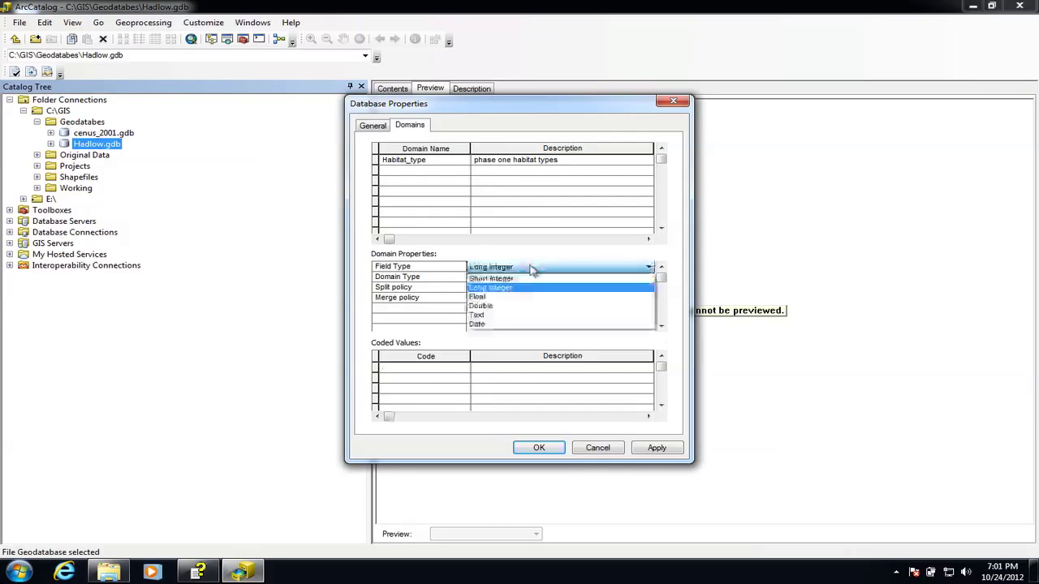
left_click(491, 314)
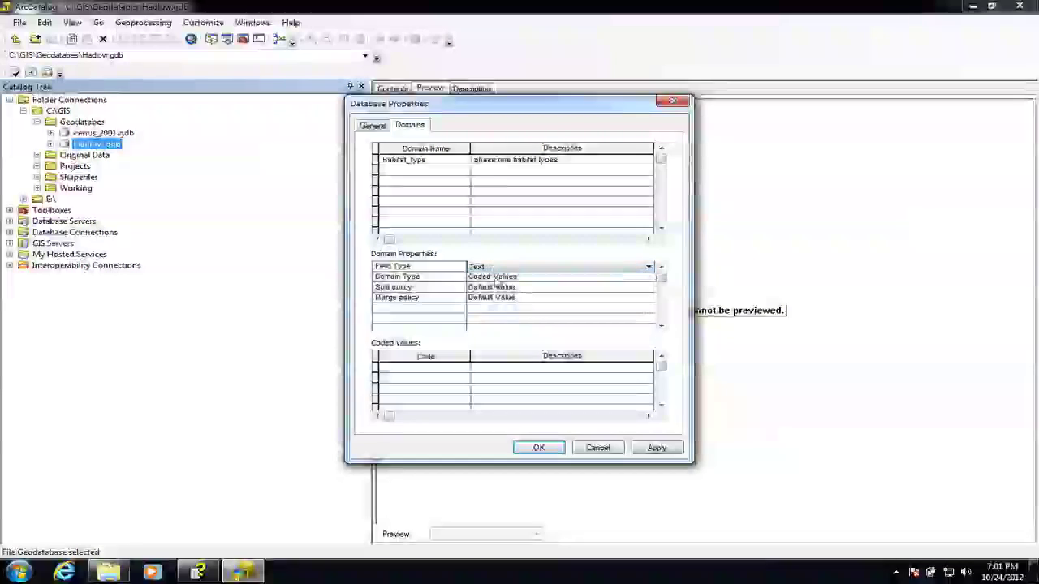
left_click(426, 372)
type("a")
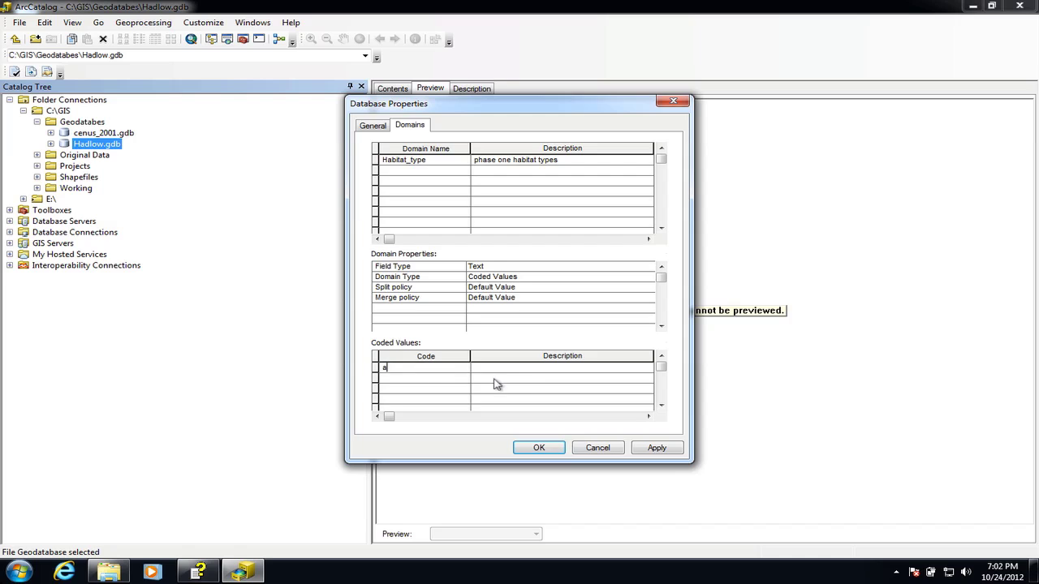
left_click(512, 370)
type("arable")
- Add the coded values i, described as improved, and sem, described as semi-improved, to the Habitat_type domain
left_click(443, 381)
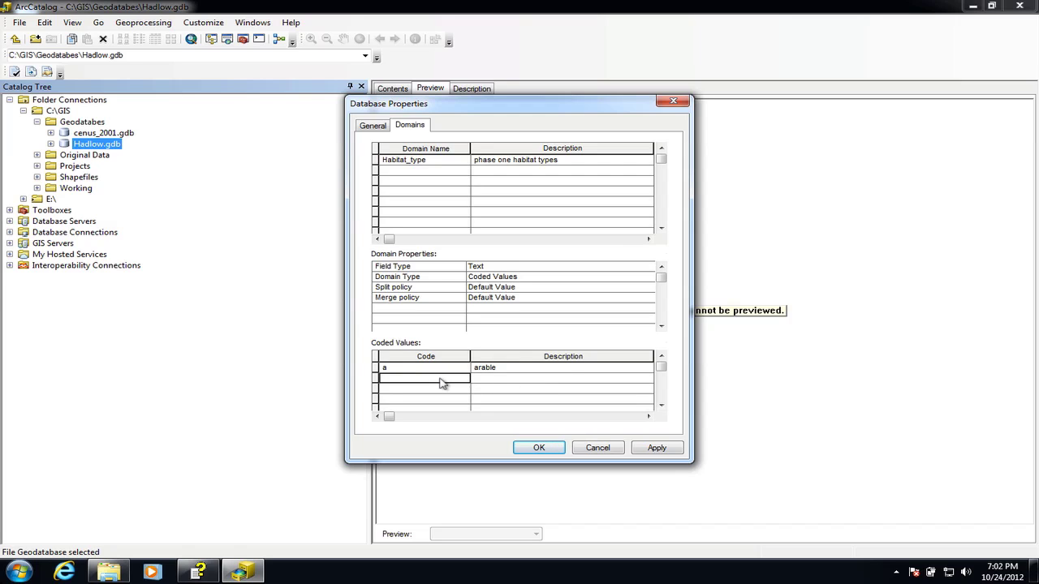
type("i")
left_click(498, 380)
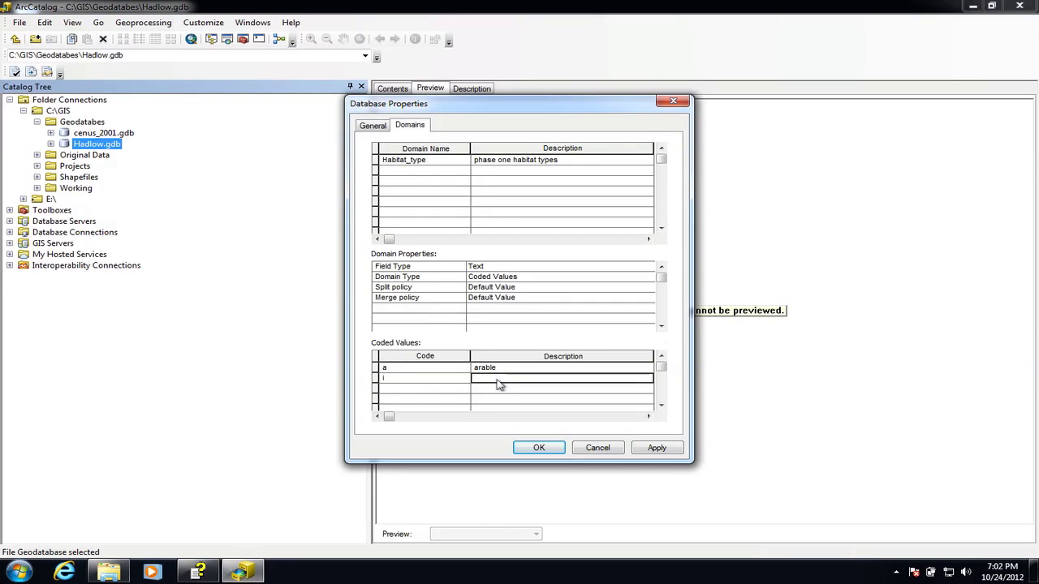
left_click(499, 385)
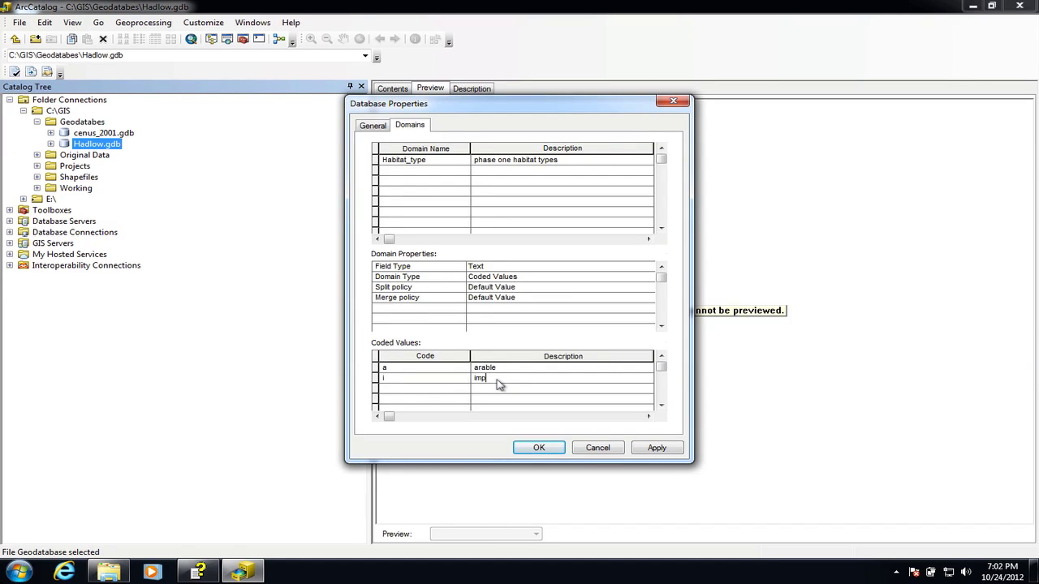
type("improved")
left_click(436, 390)
type("sem")
left_click(477, 390)
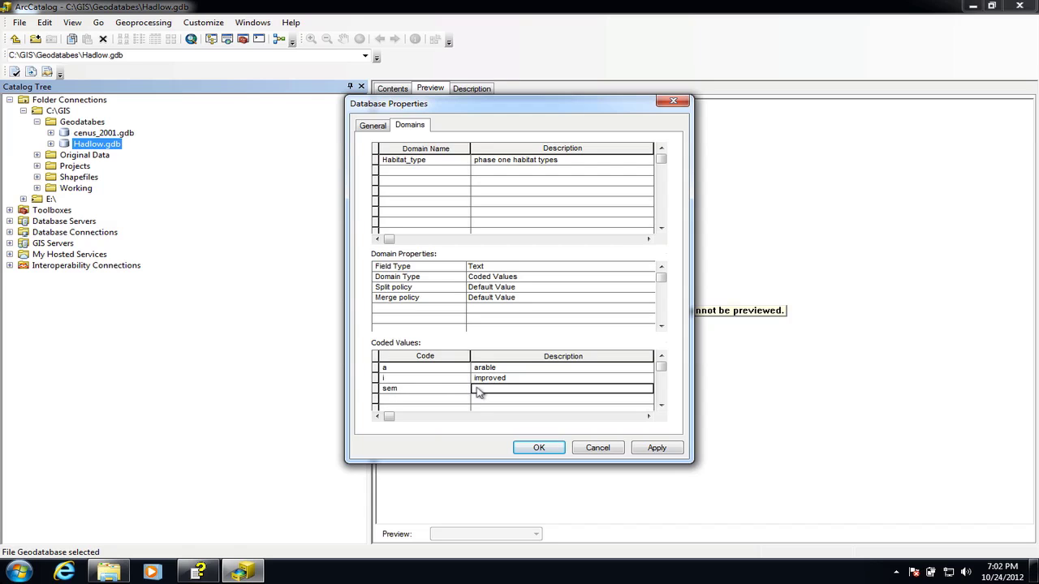
type("semi-imp")
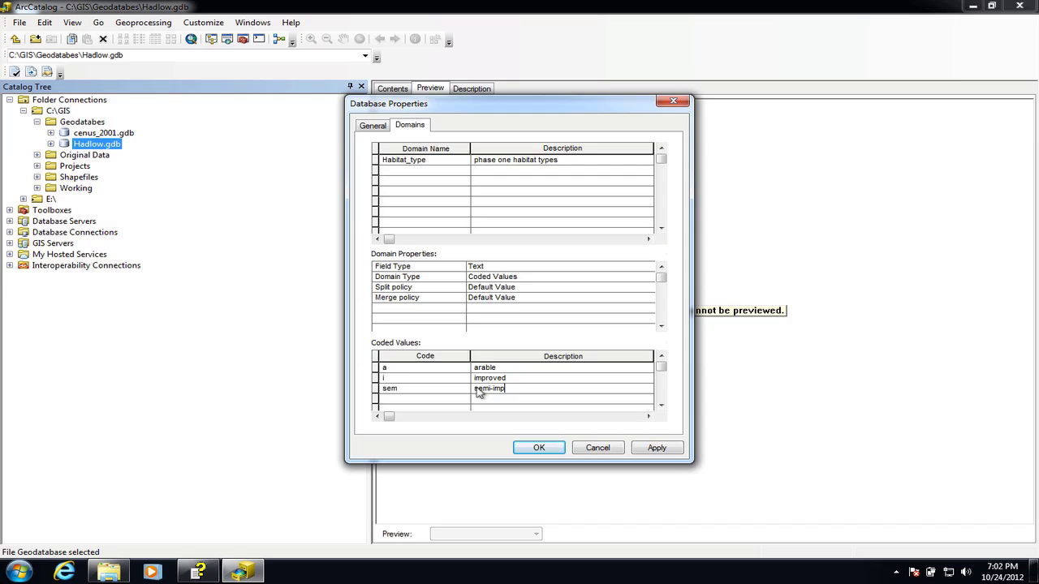
type("ved")
- Add the coded value w, described as woodland, and save the domain settings of the geodatabase
left_click(448, 403)
type("w")
left_click(490, 399)
type("w")
left_click(647, 448)
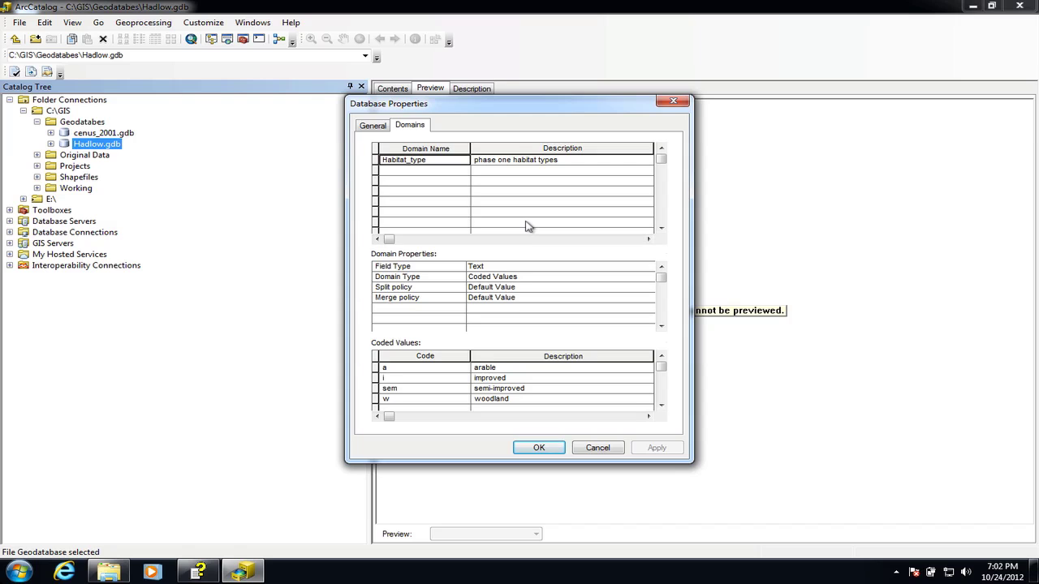
left_click(546, 452)
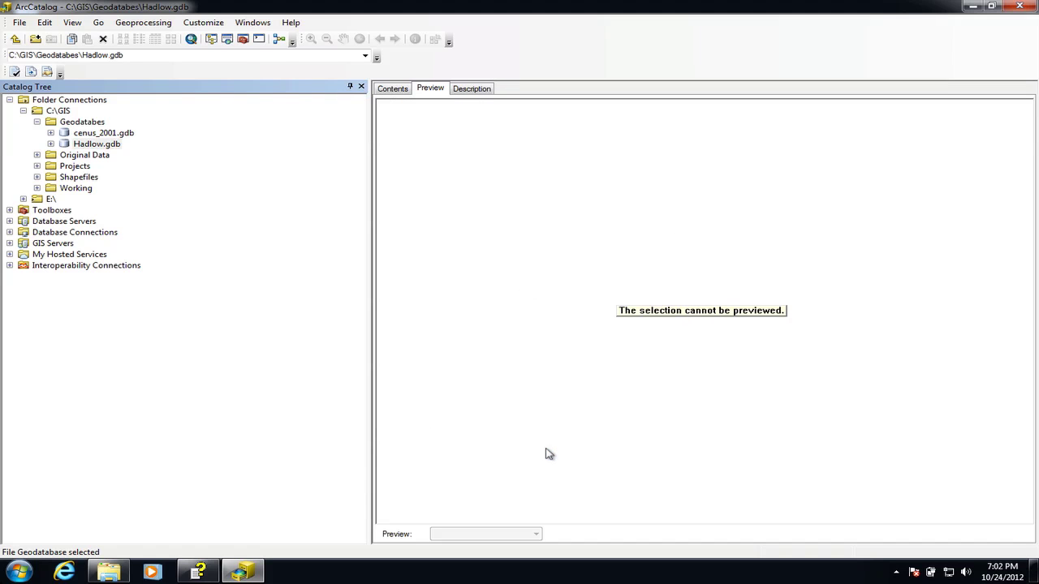
- Assign the Habitat_type domain to the habitat_type field of the hadlow_fields feature class in Hadlow.gdb and save the change
left_click(50, 144)
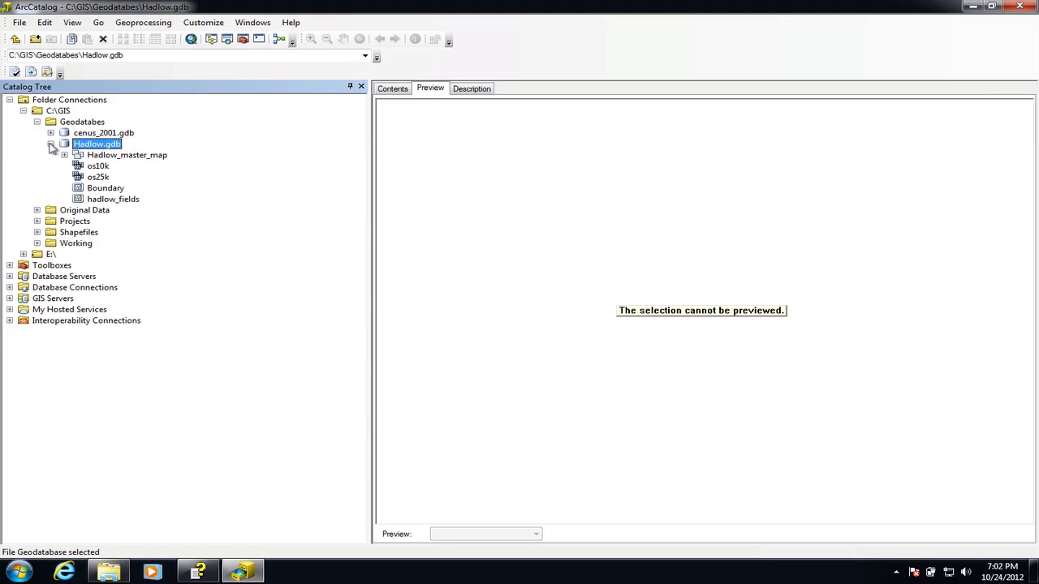
left_click(111, 199)
double_click(111, 199)
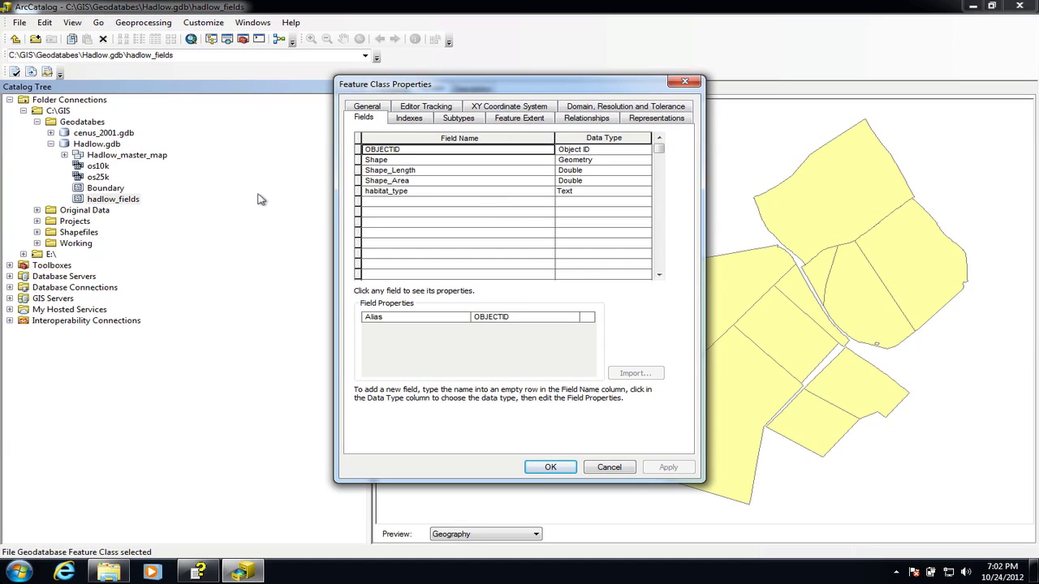
left_click(437, 195)
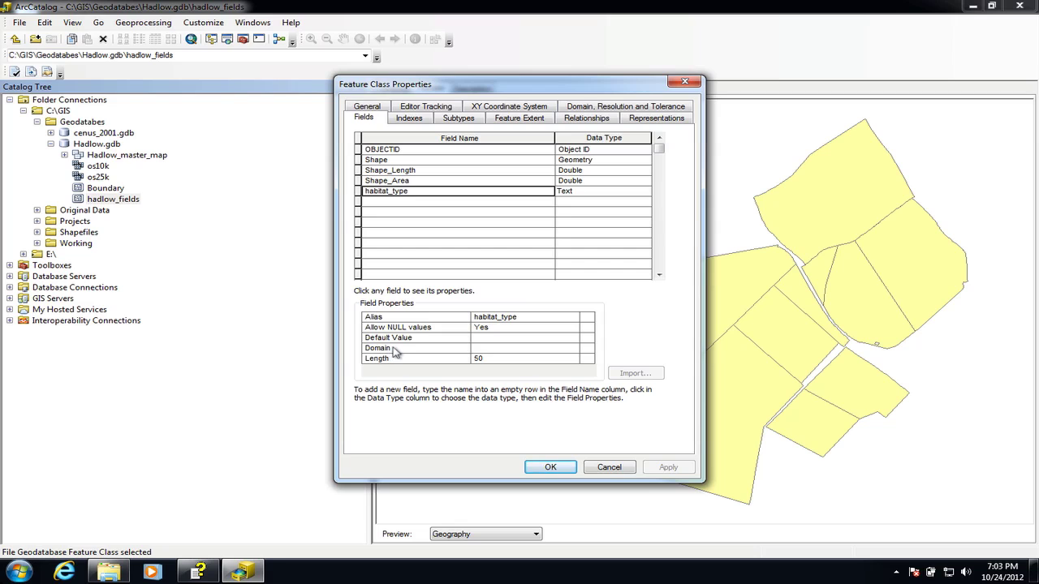
left_click(542, 348)
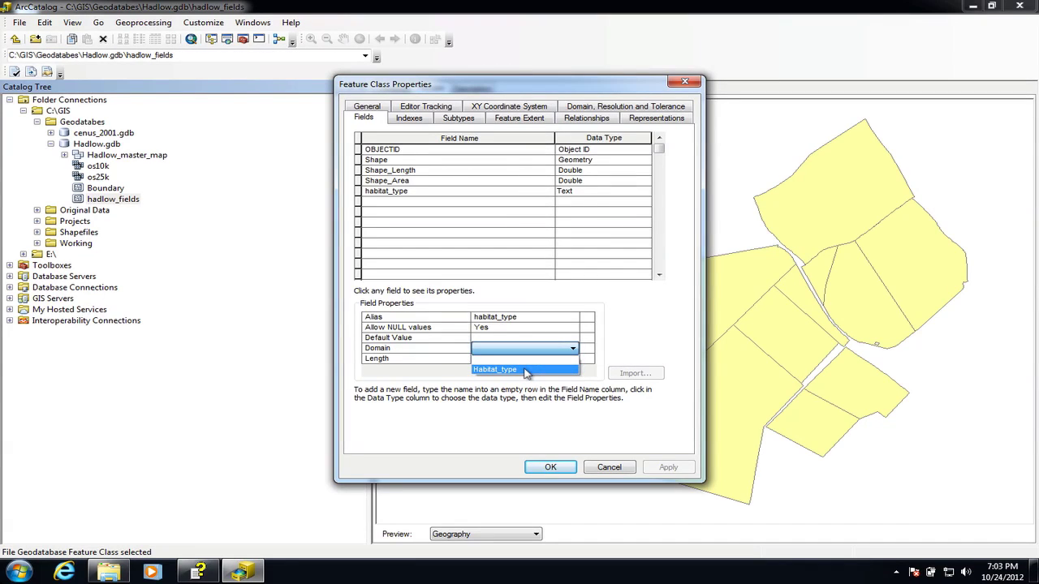
left_click(525, 370)
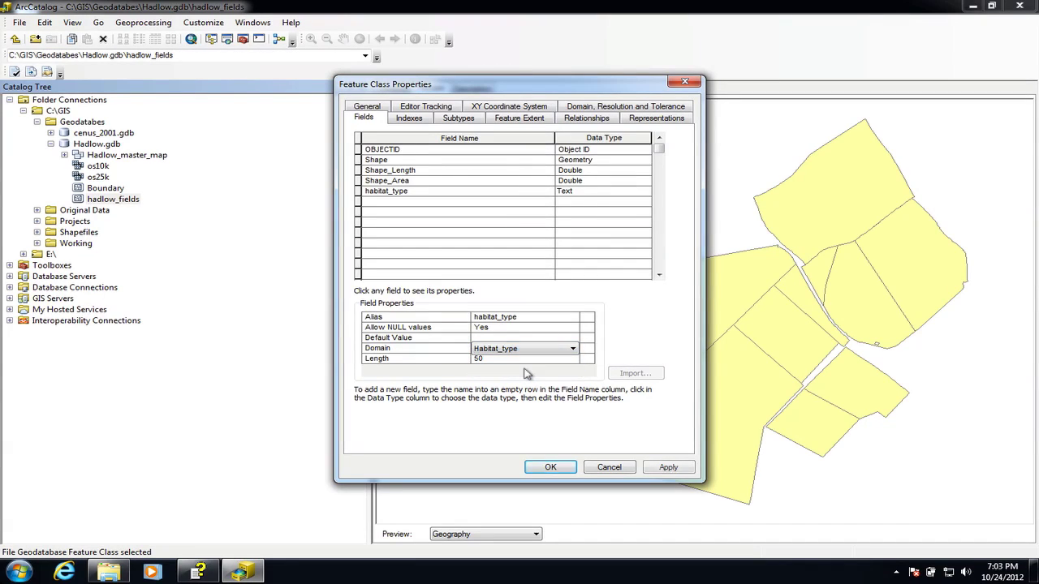
left_click(662, 468)
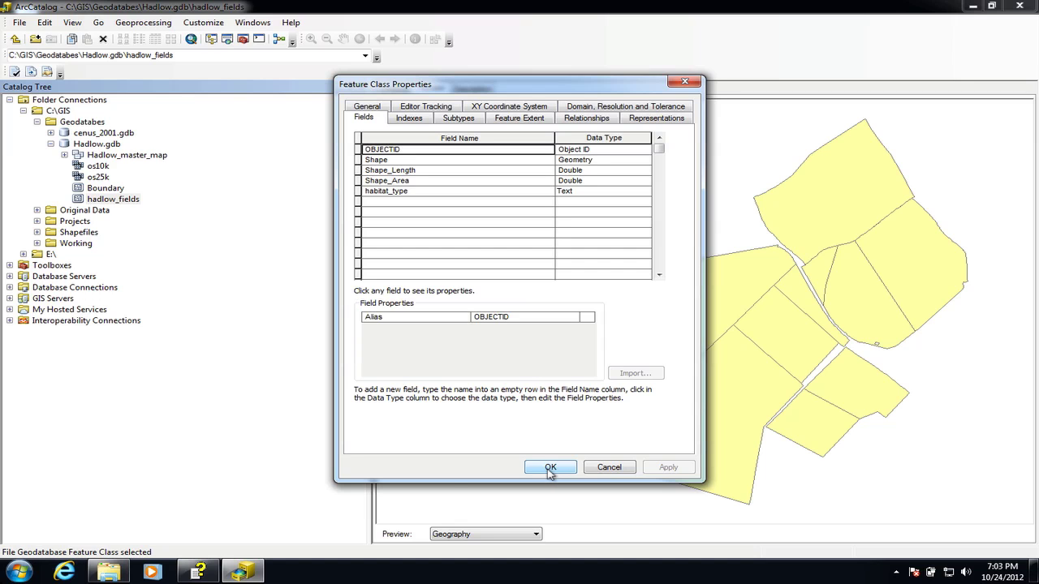
left_click(550, 468)
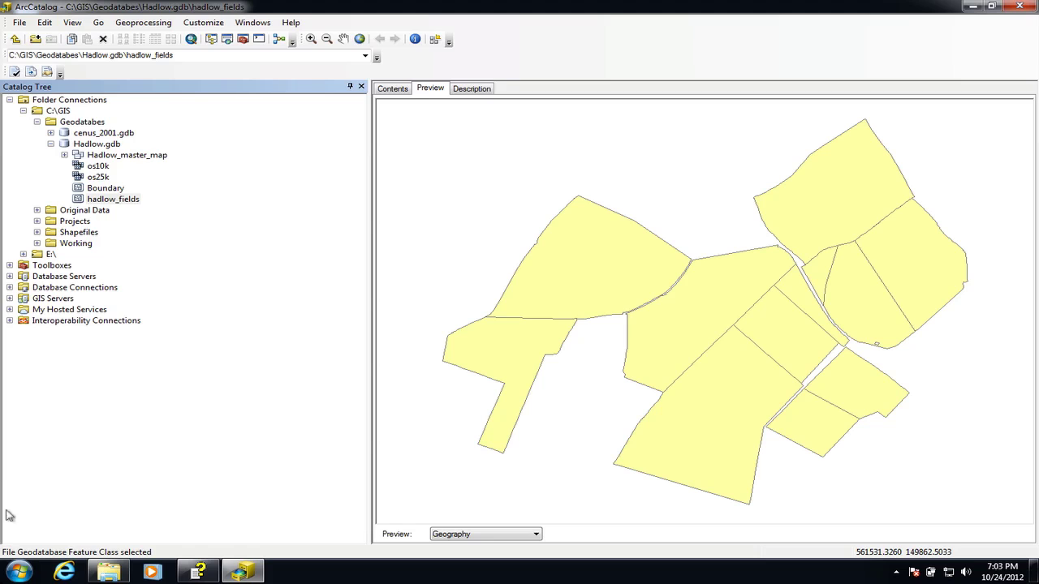
- Launch ArcMap 10.1 and dismiss the Getting Started dialog to work in a blank untitled map
left_click(18, 572)
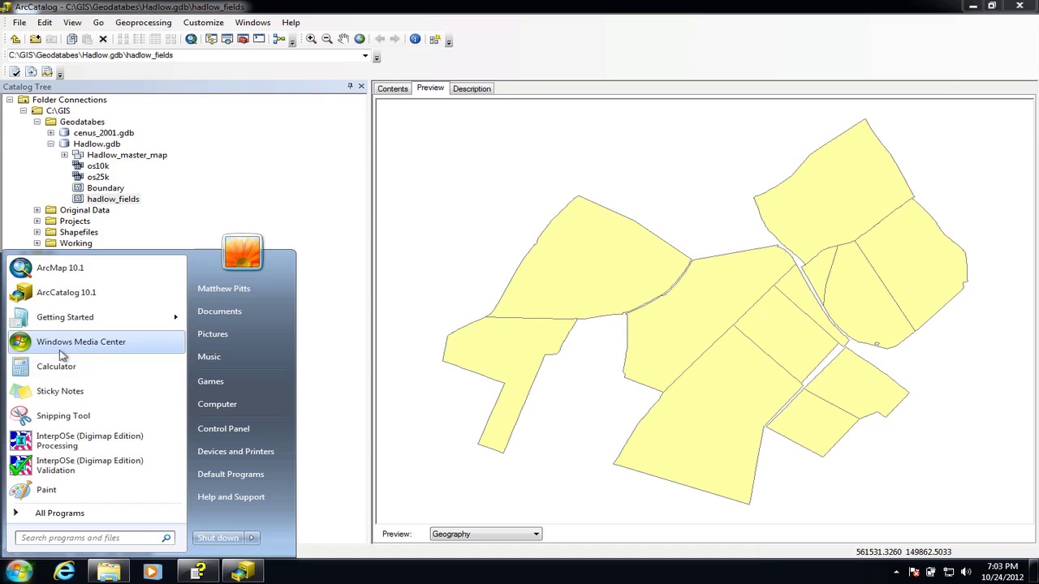
left_click(82, 276)
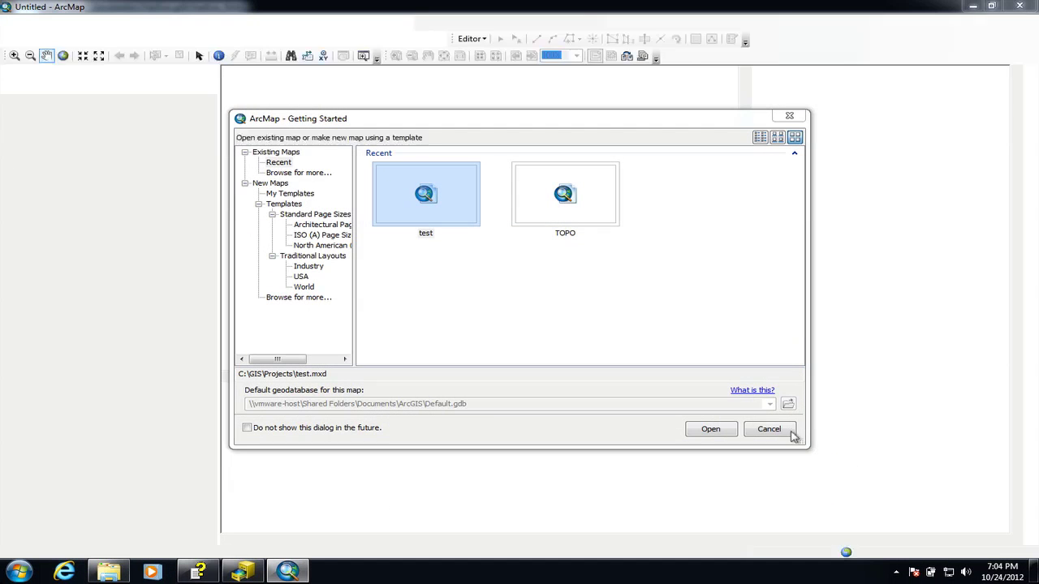
left_click(789, 433)
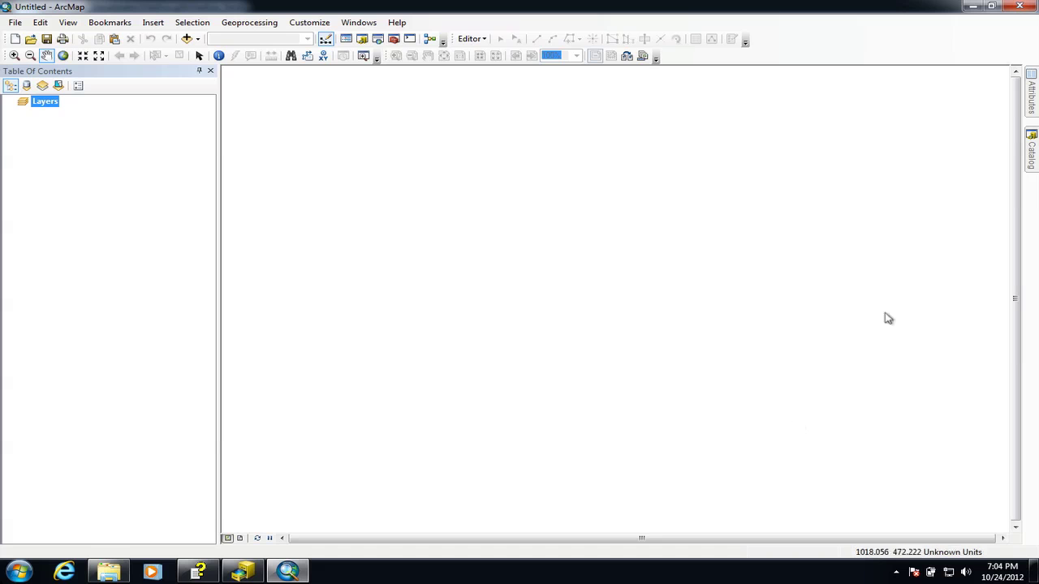
- Add the hadlow_fields feature class from Hadlow.gdb in C:\GIS\Geodatabes to the map
left_click(1034, 106)
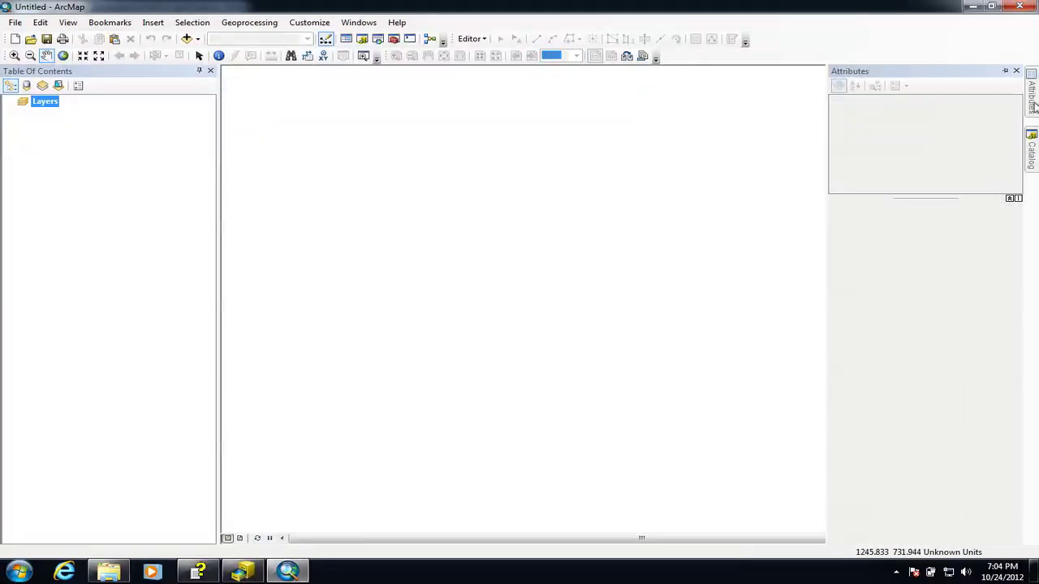
left_click(1032, 162)
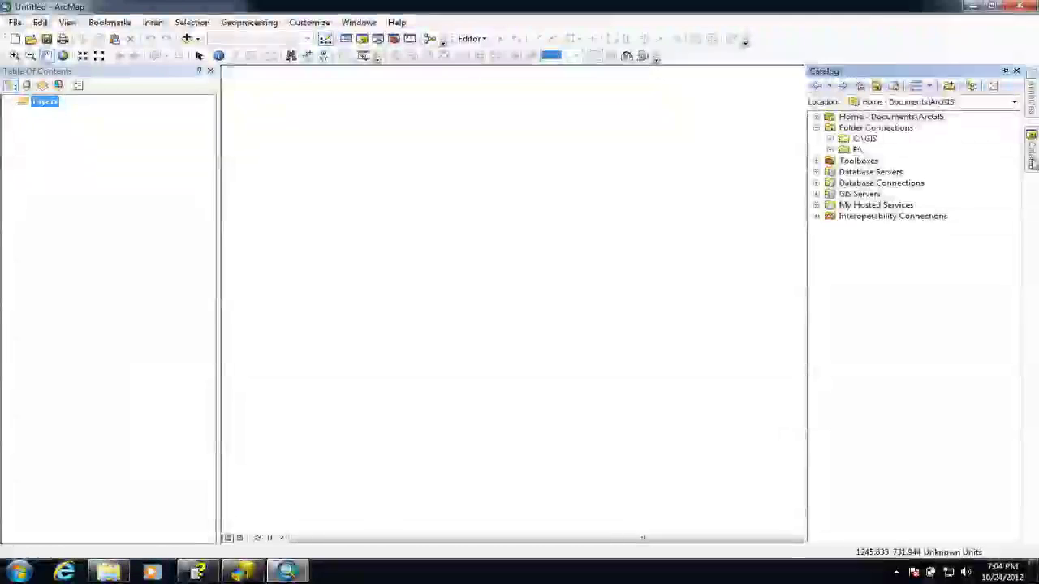
left_click(830, 139)
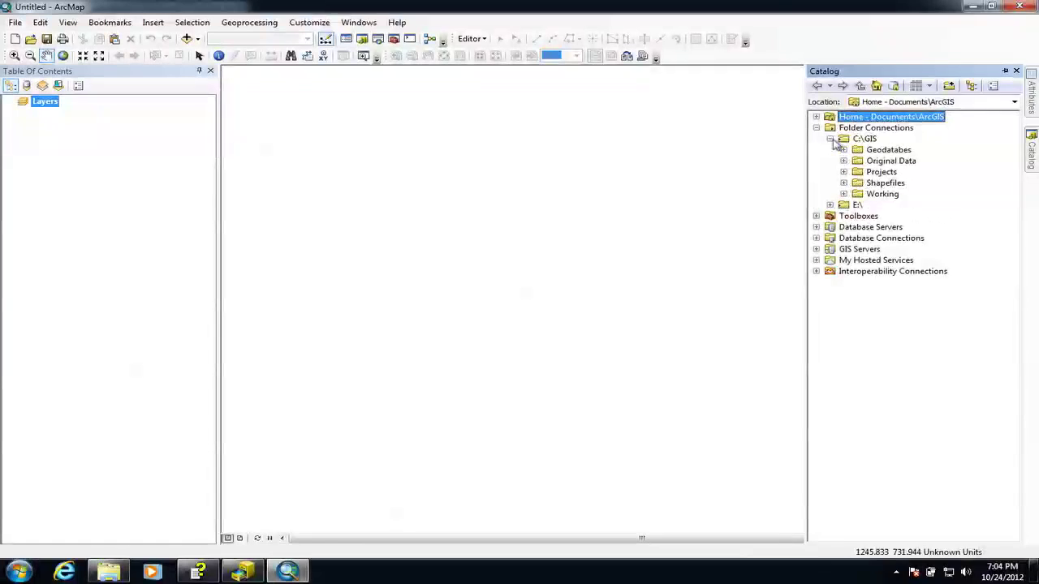
left_click(843, 150)
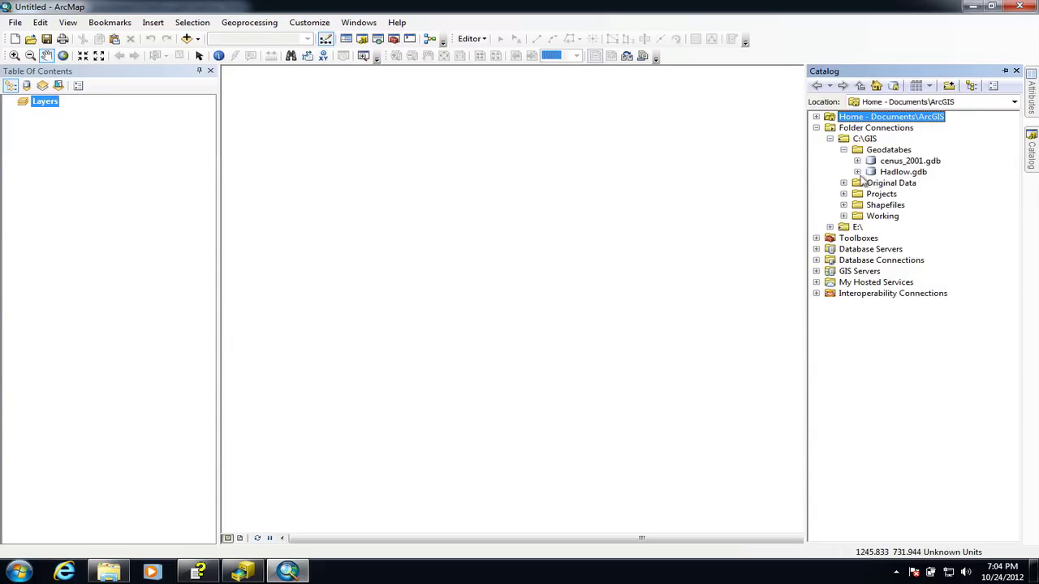
left_click(857, 172)
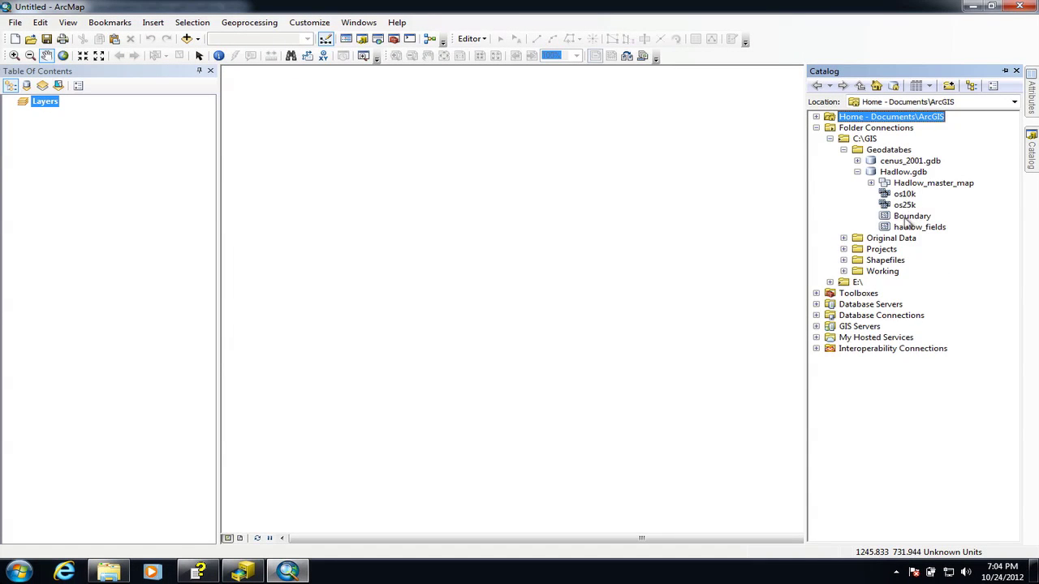
left_click(907, 228)
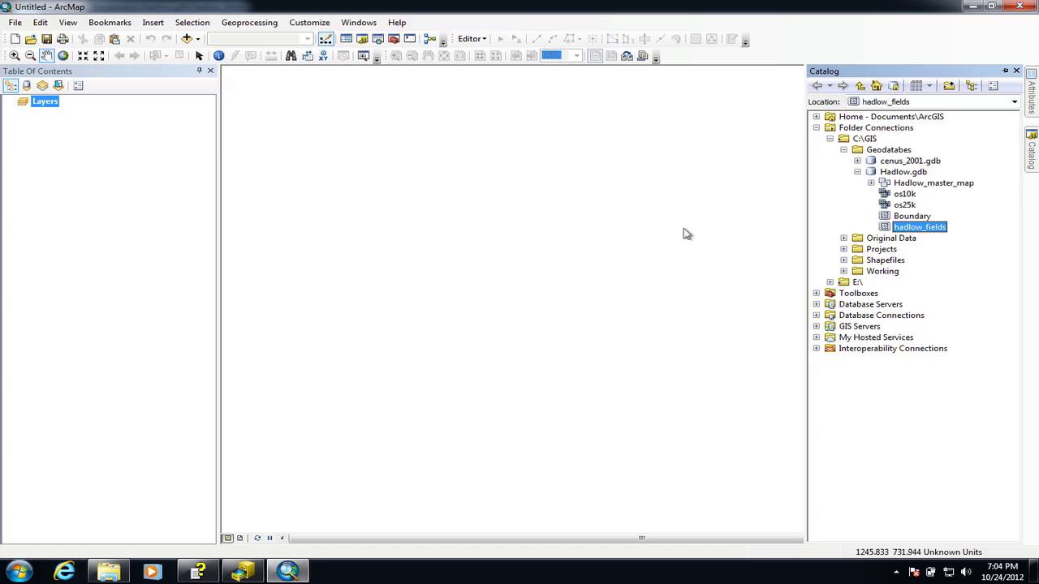
left_click_drag(580, 248, 581, 246)
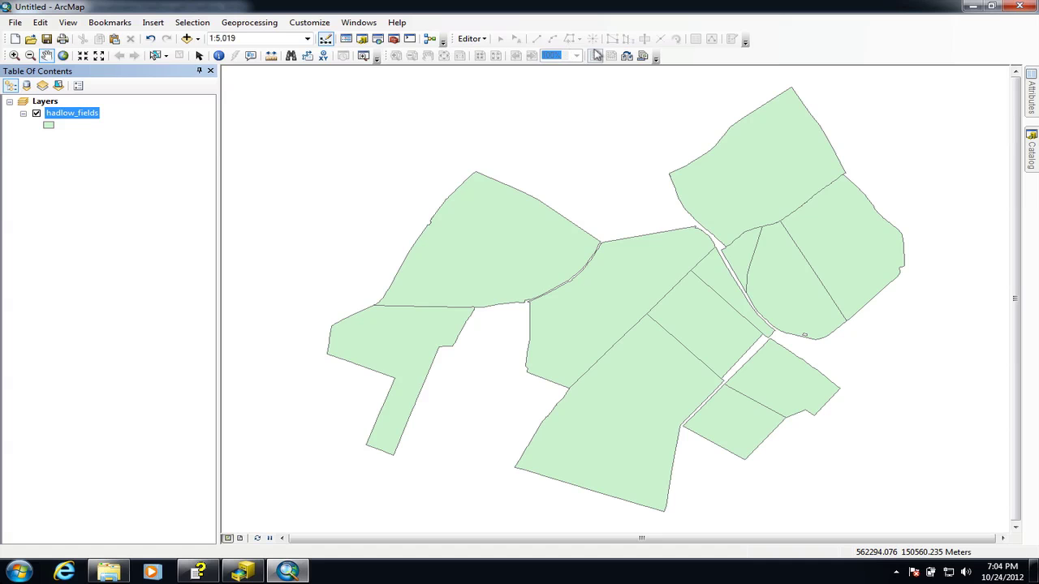
- Start an edit session on hadlow_fields and select the large northwestern field polygon
right_click(822, 52)
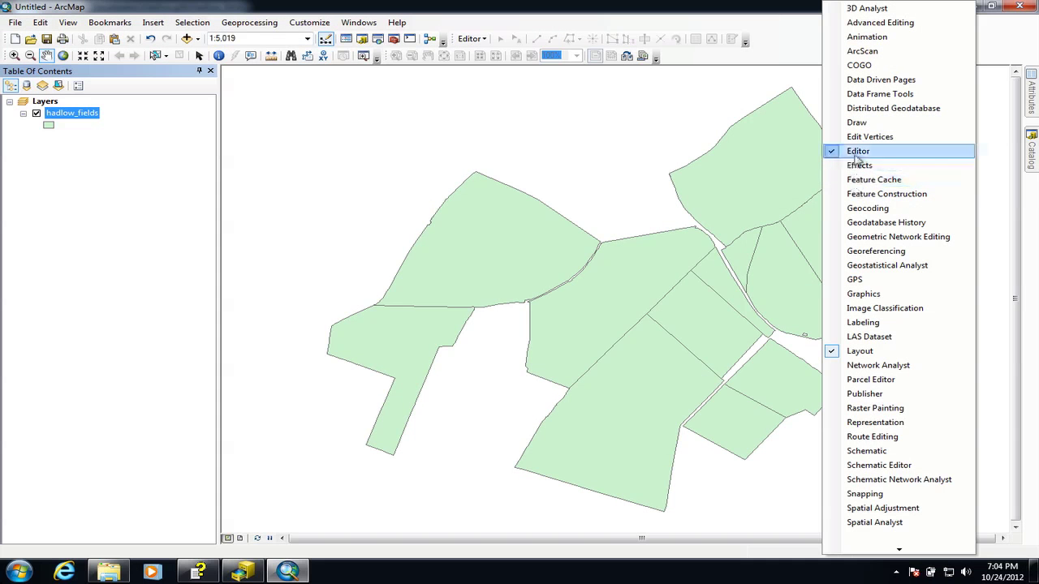
left_click(604, 41)
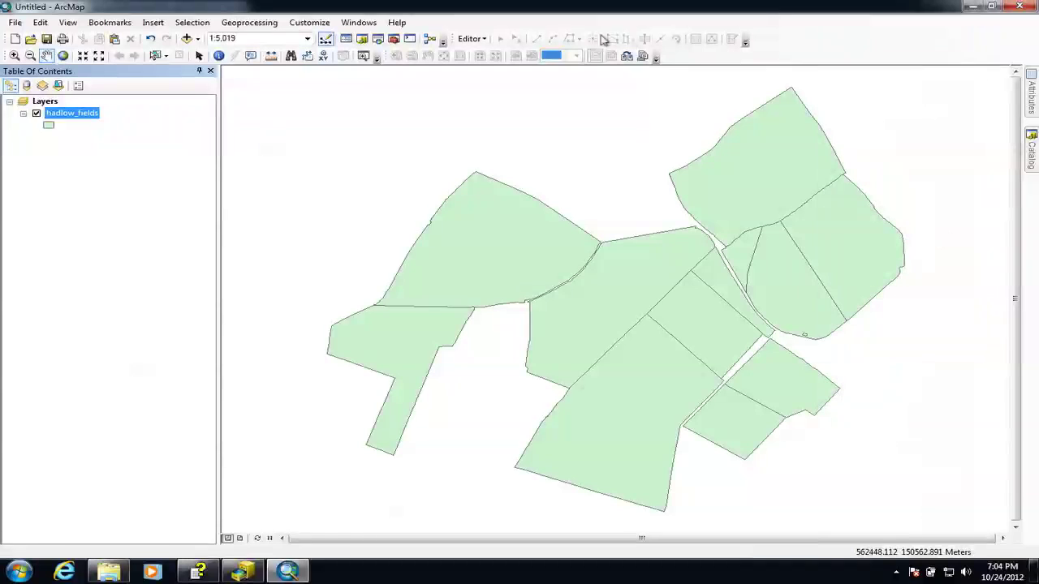
left_click(471, 38)
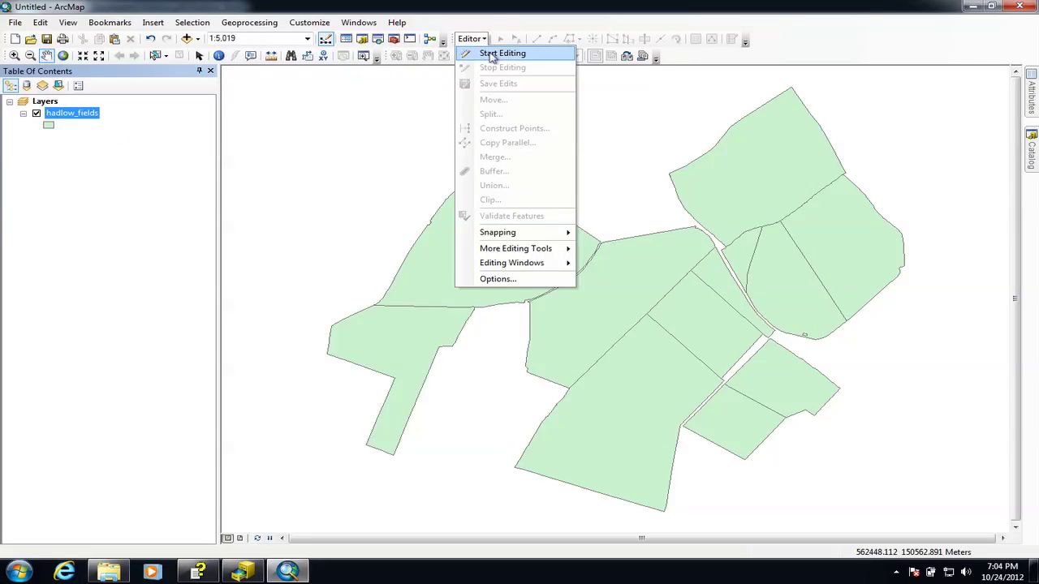
left_click(492, 54)
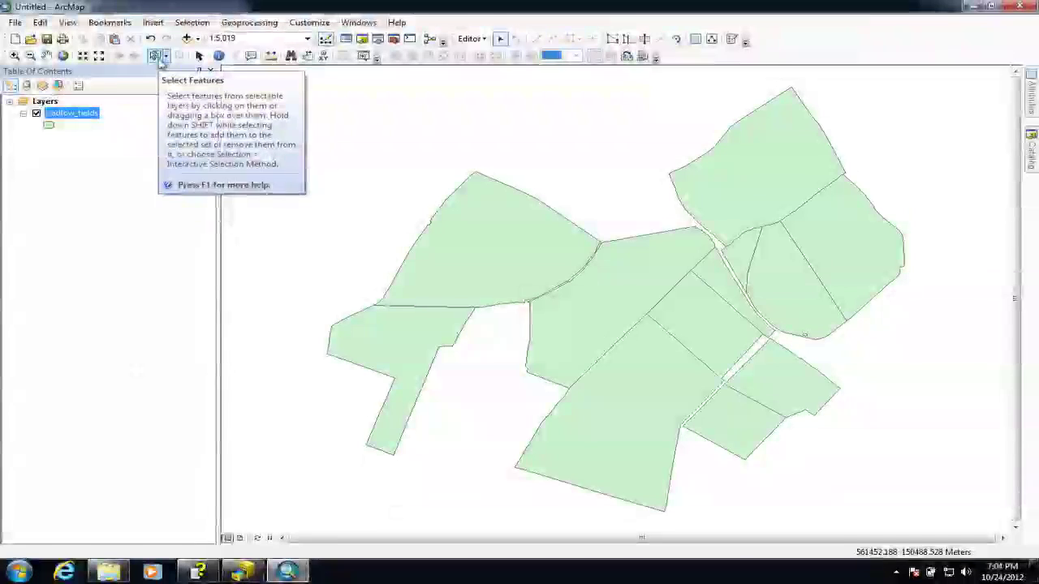
left_click(155, 56)
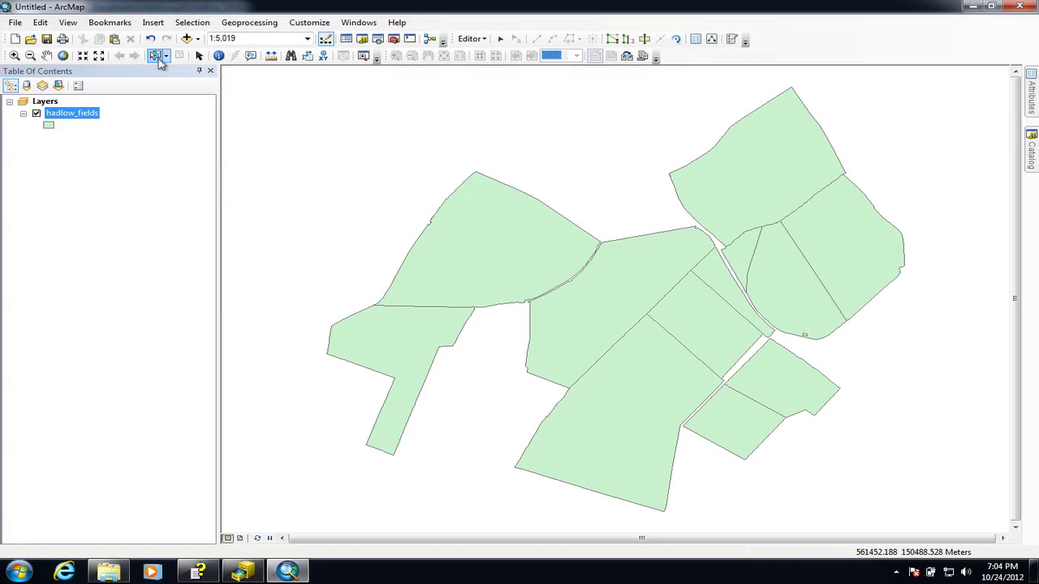
left_click(460, 221)
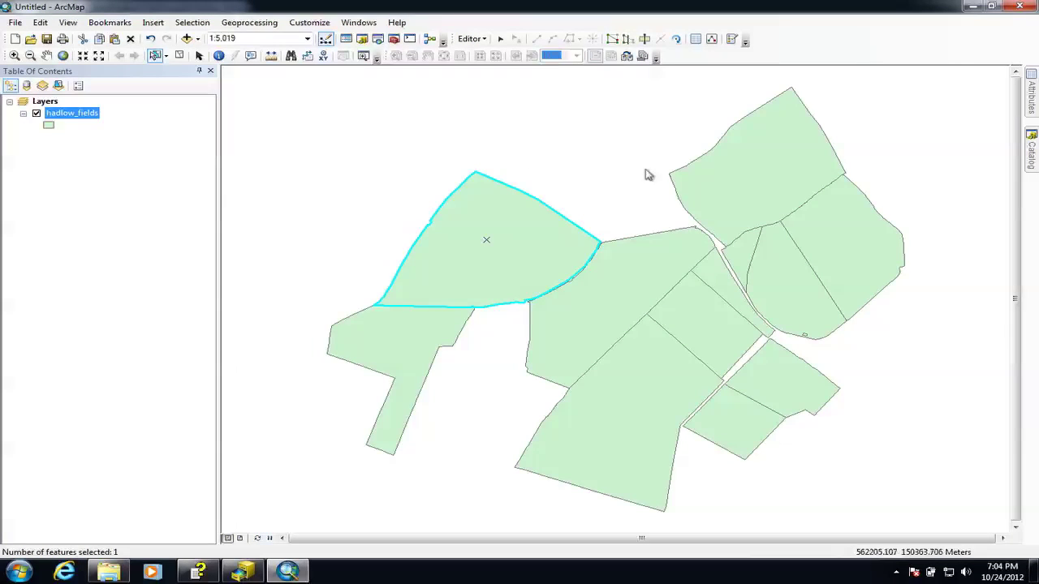
- Set habitat_type to arable for the selected northwestern field and to improved for the field adjoining it to the east
left_click(696, 40)
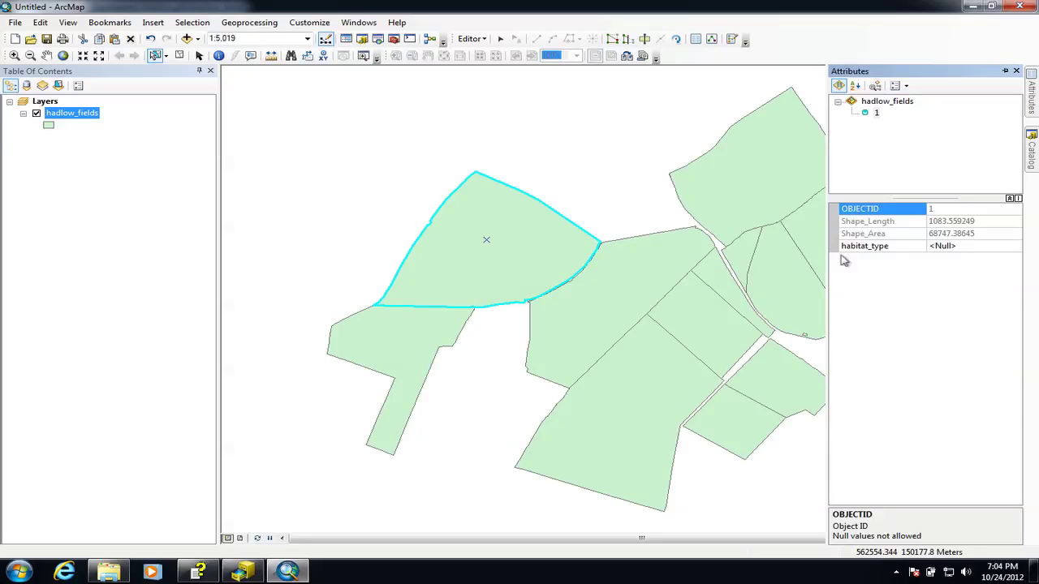
left_click(997, 246)
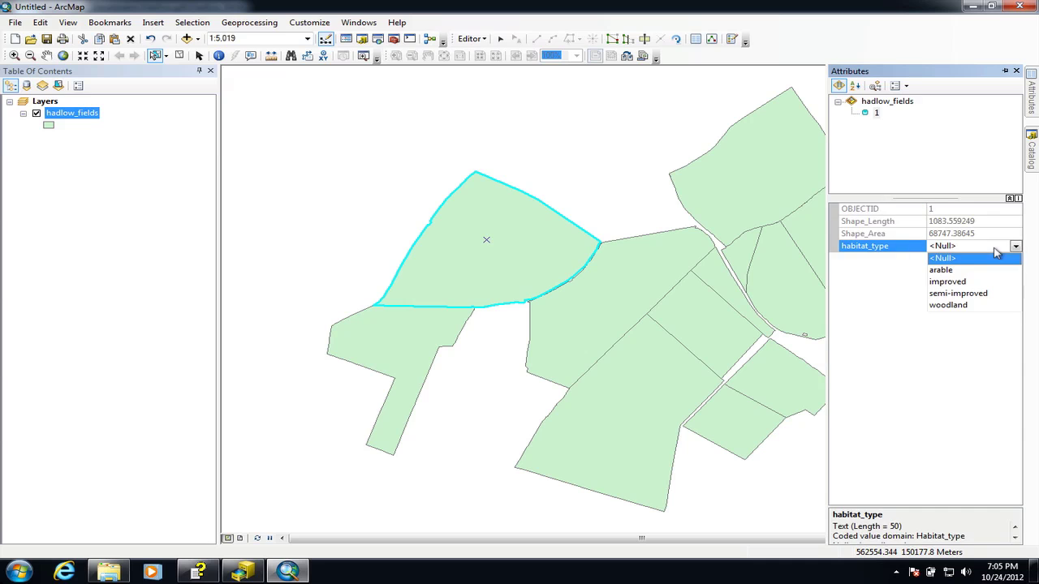
left_click(946, 272)
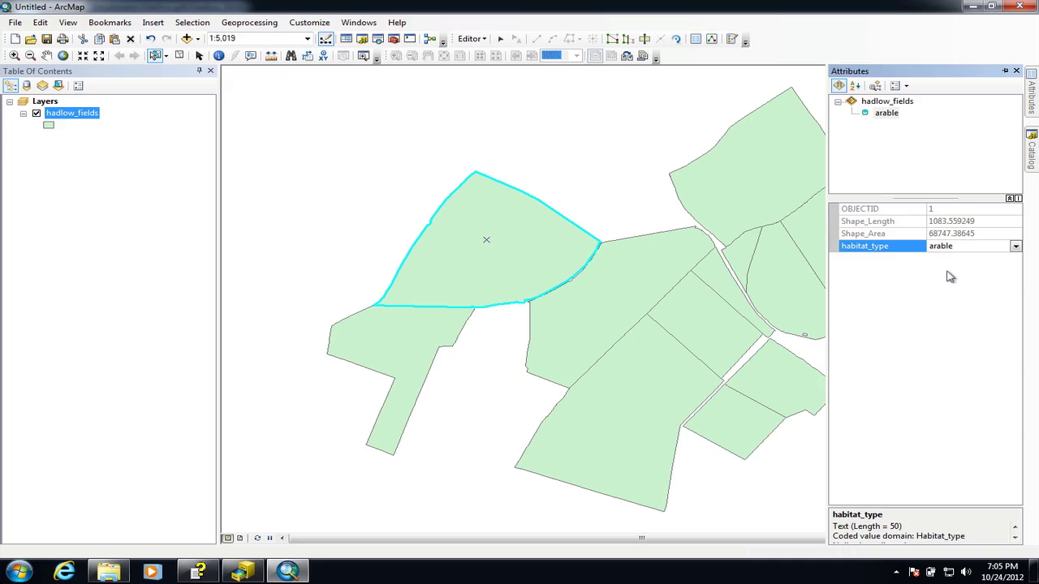
left_click(640, 267)
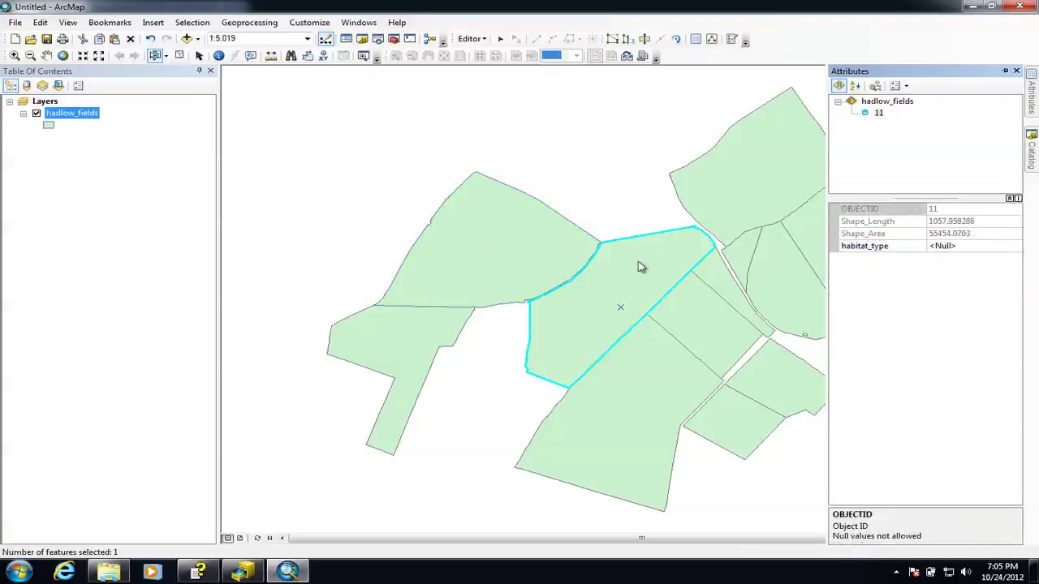
left_click(973, 246)
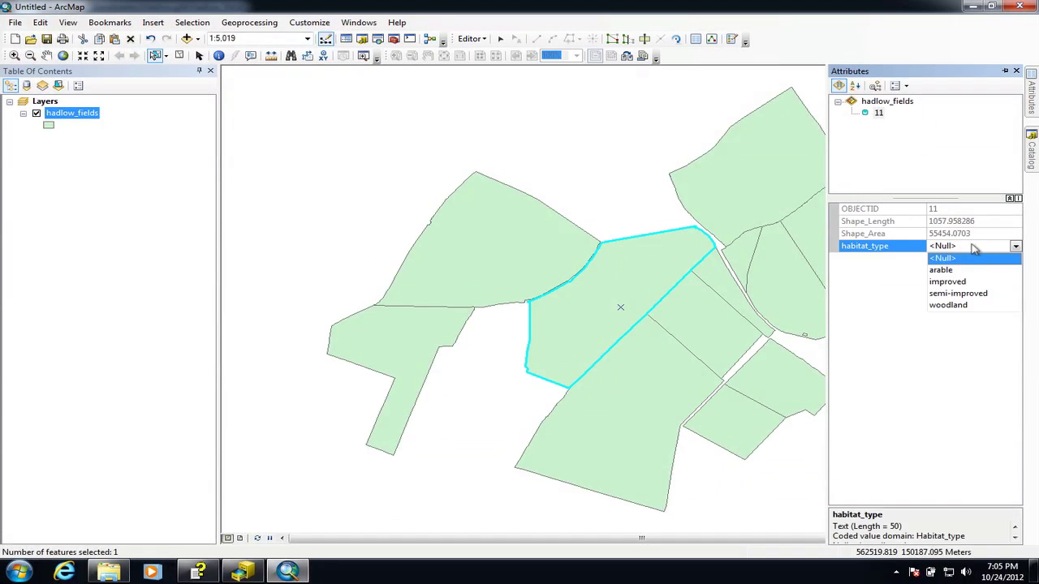
left_click(948, 282)
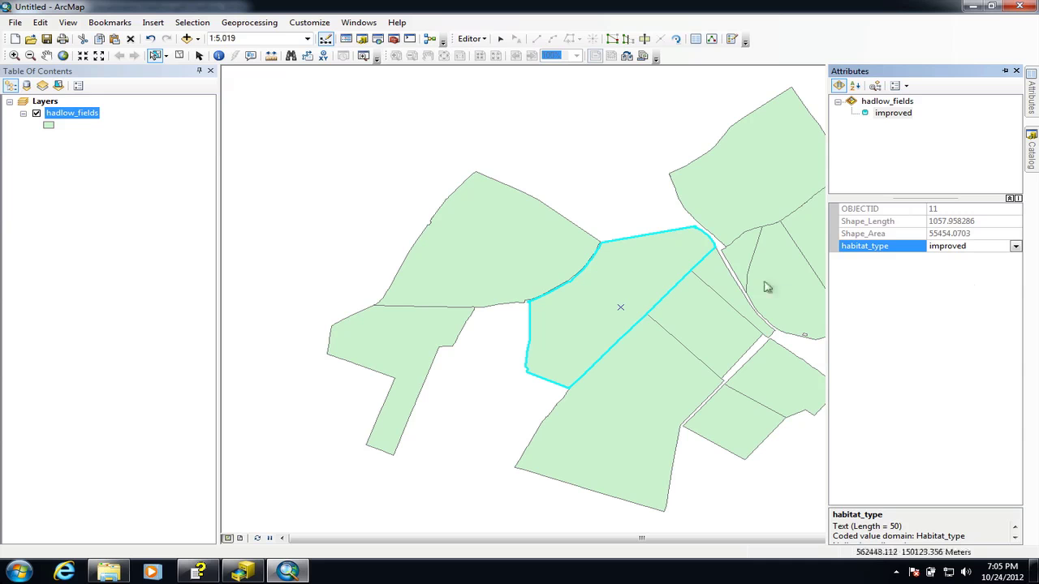
- Set habitat_type to semi-improved for the northernmost field in the northeast, and end the edit session, saving the edits
left_click(733, 206)
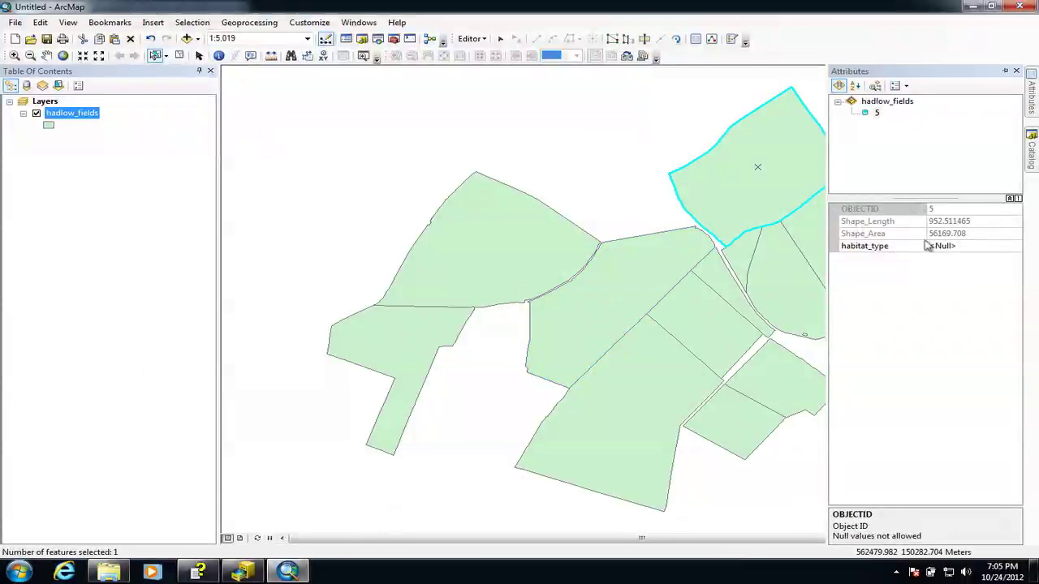
left_click(974, 245)
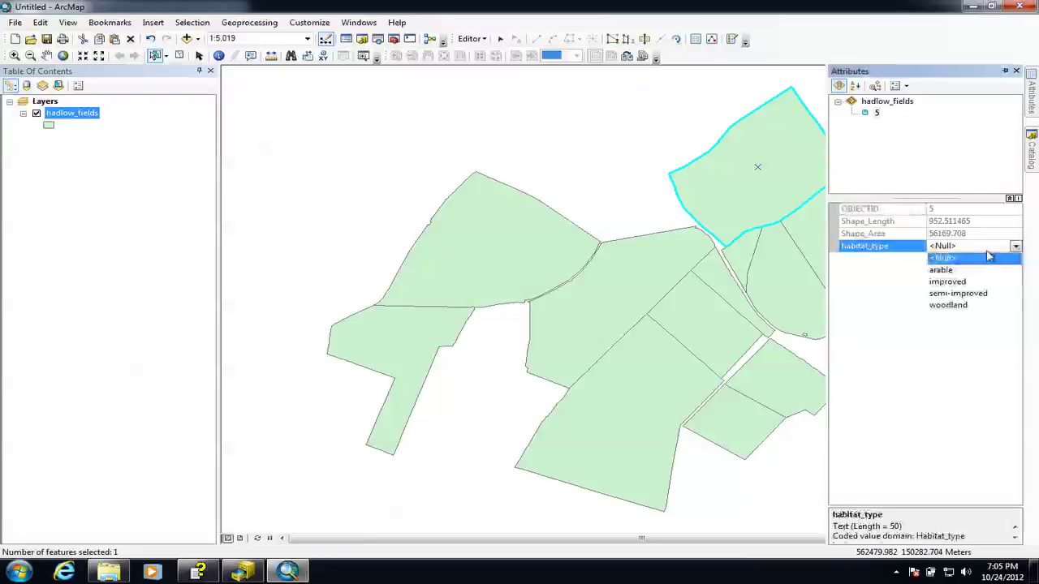
left_click(958, 293)
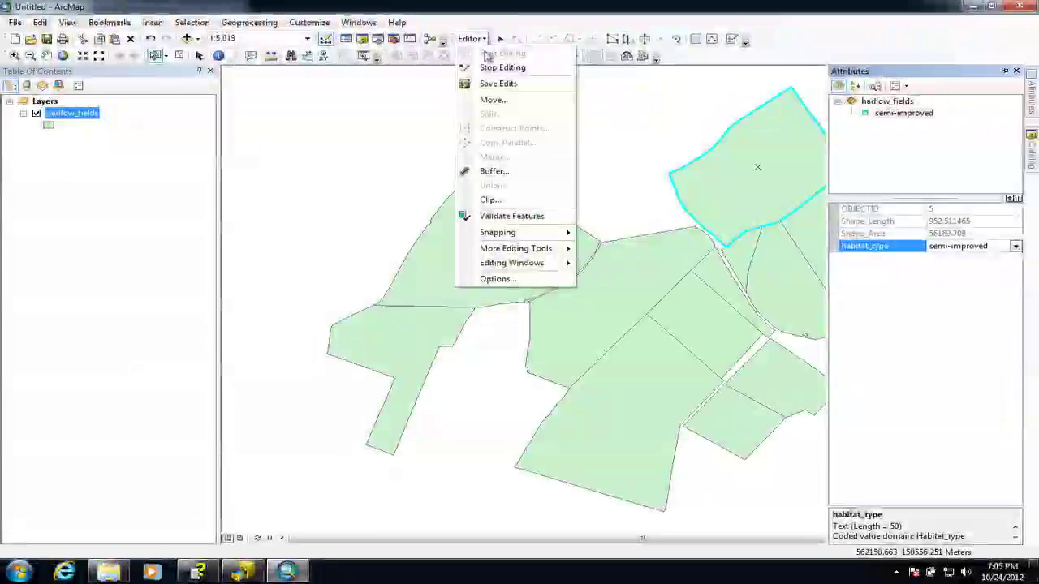
left_click(496, 70)
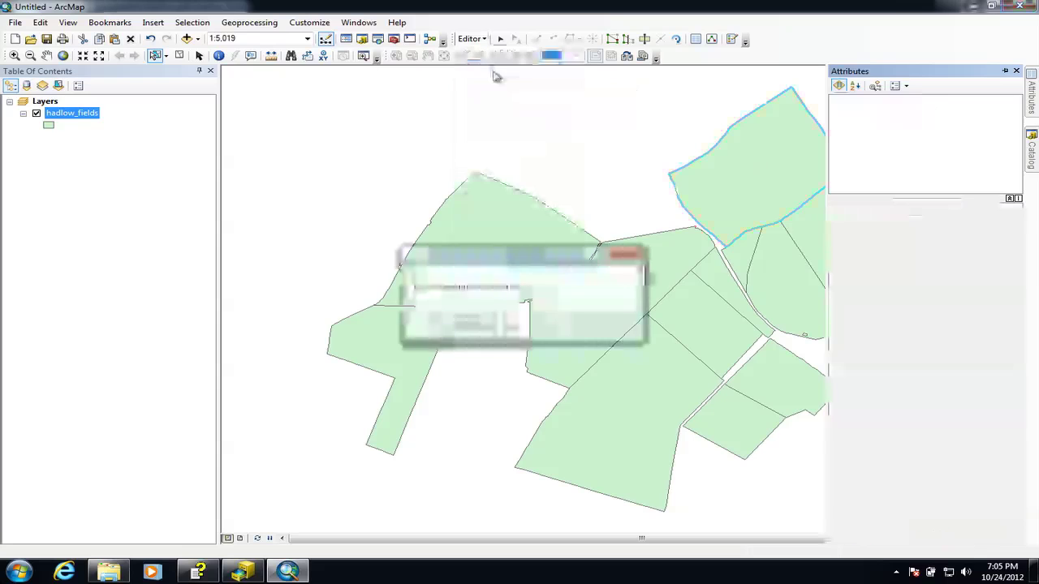
left_click(482, 322)
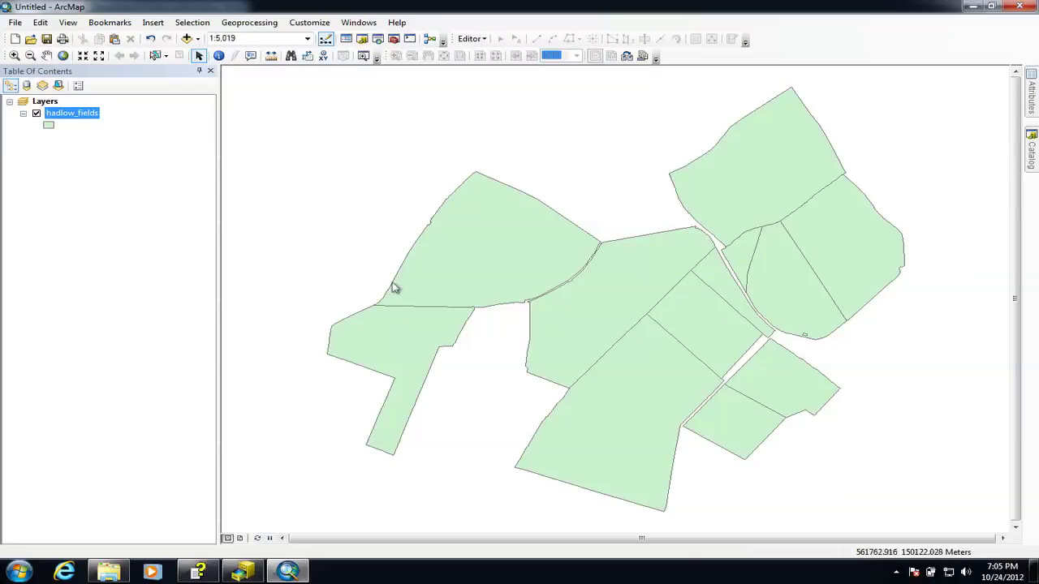
- Open the hadlow_fields attribute table and check the habitat_type cells of records 2 and 3
right_click(71, 120)
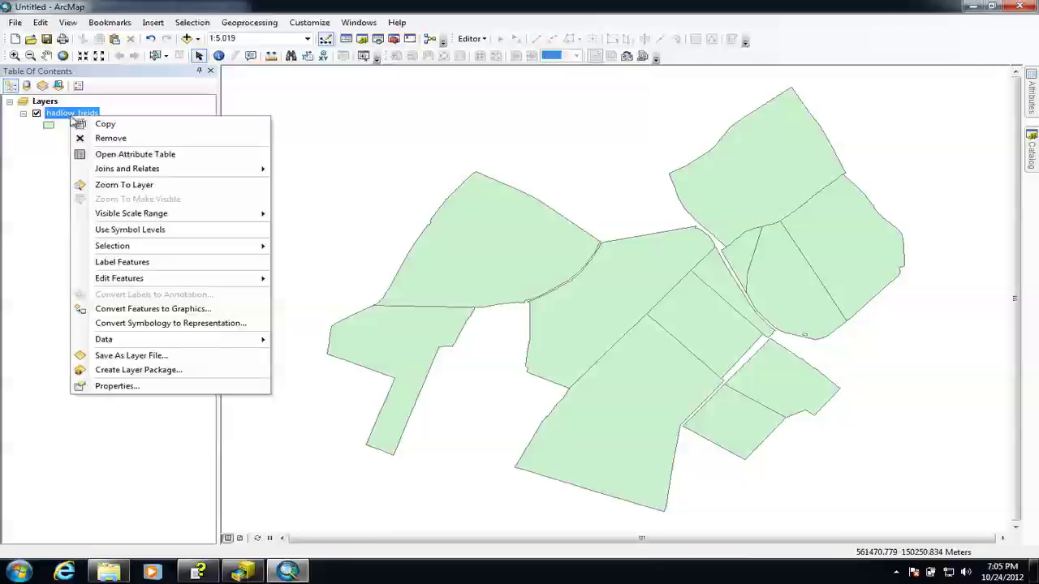
left_click(137, 153)
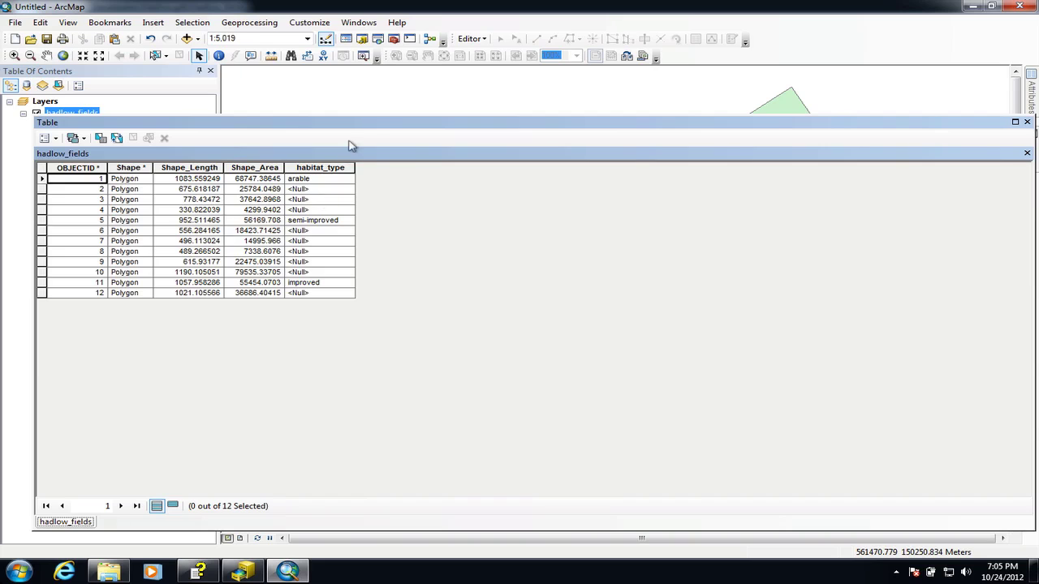
left_click(325, 190)
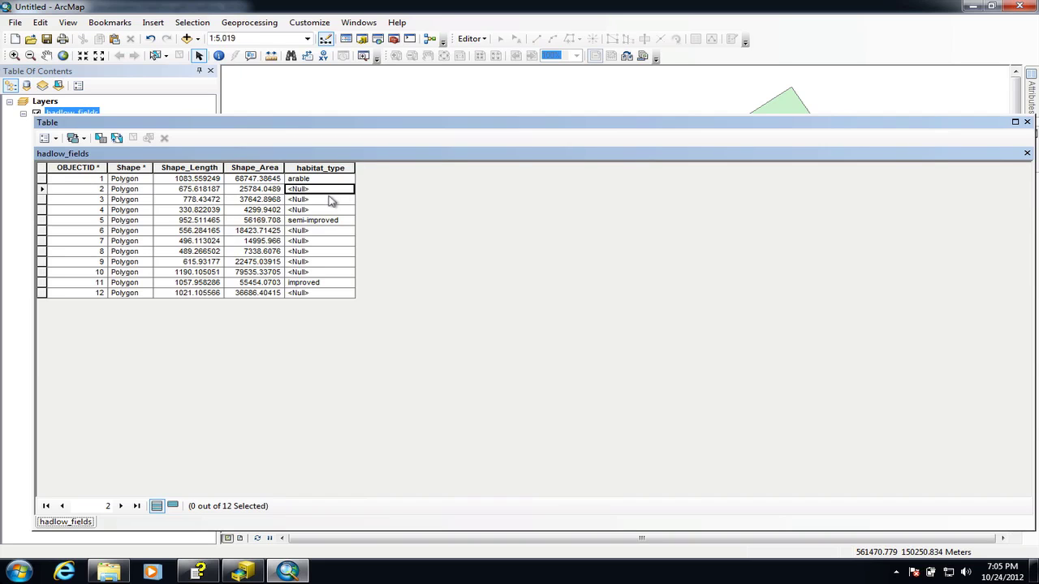
left_click(326, 199)
left_click(319, 190)
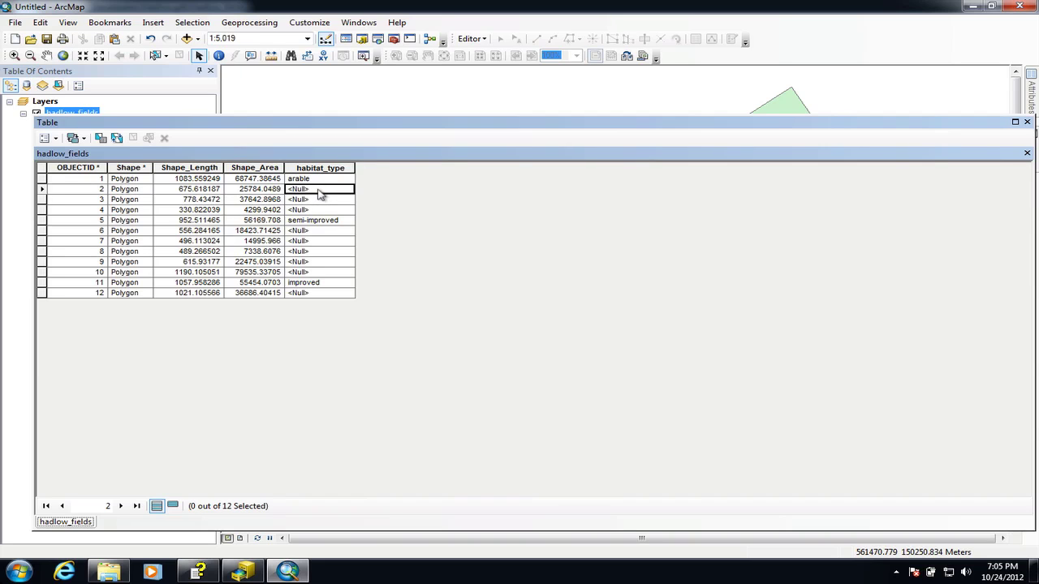
left_click(313, 200)
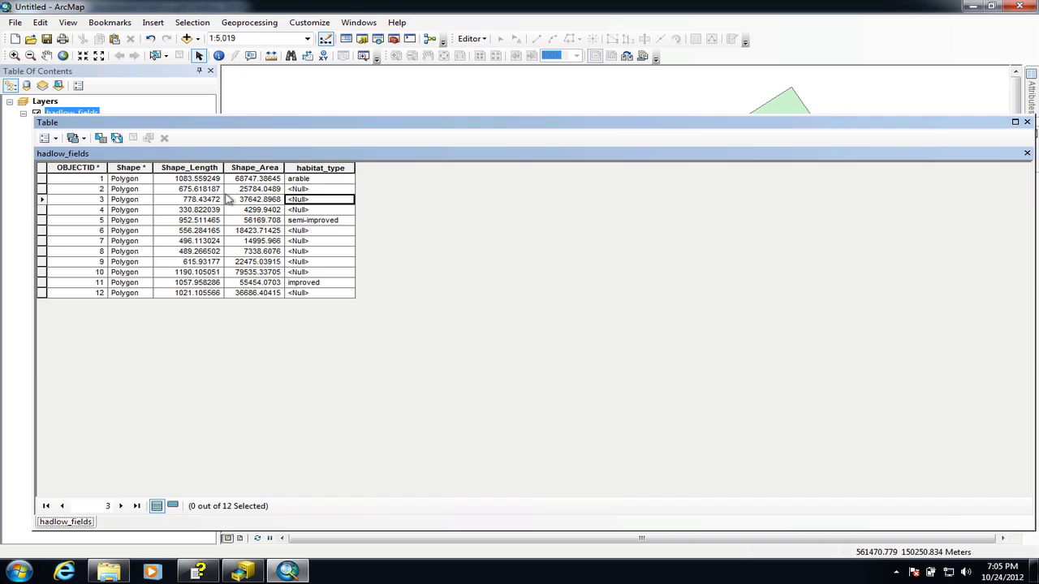
left_click(332, 168)
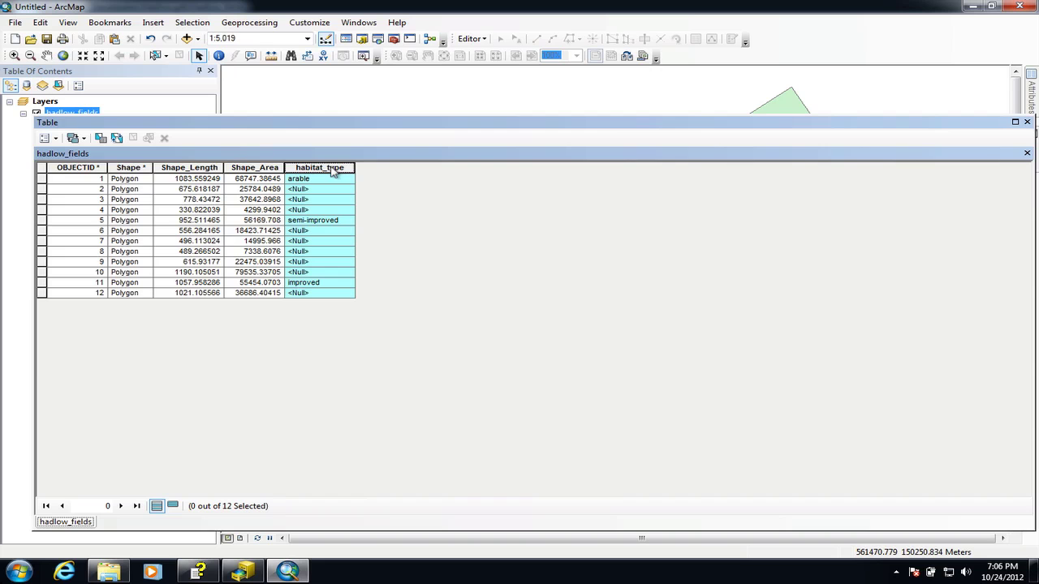
right_click(332, 168)
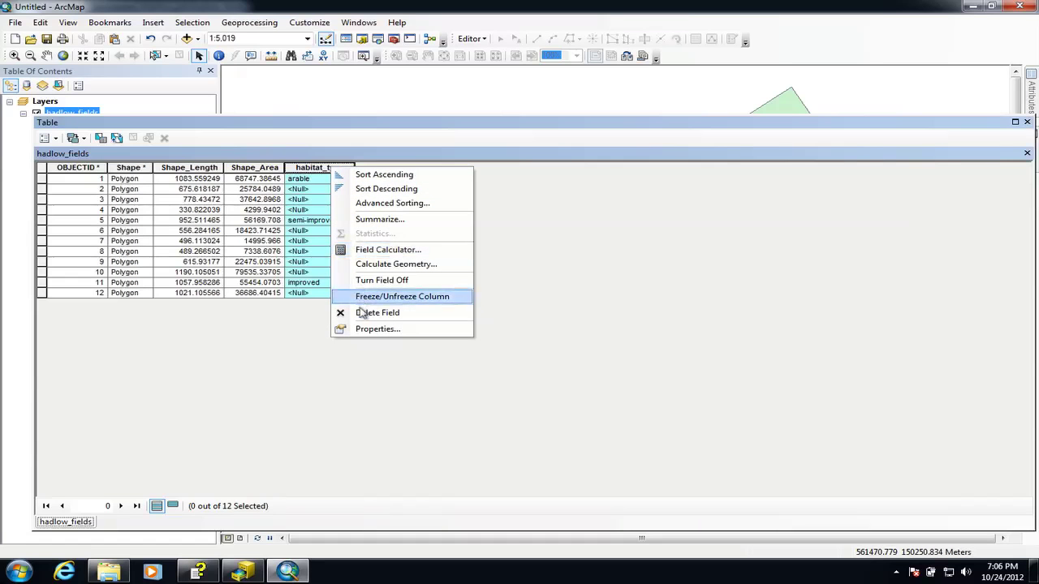
left_click(303, 341)
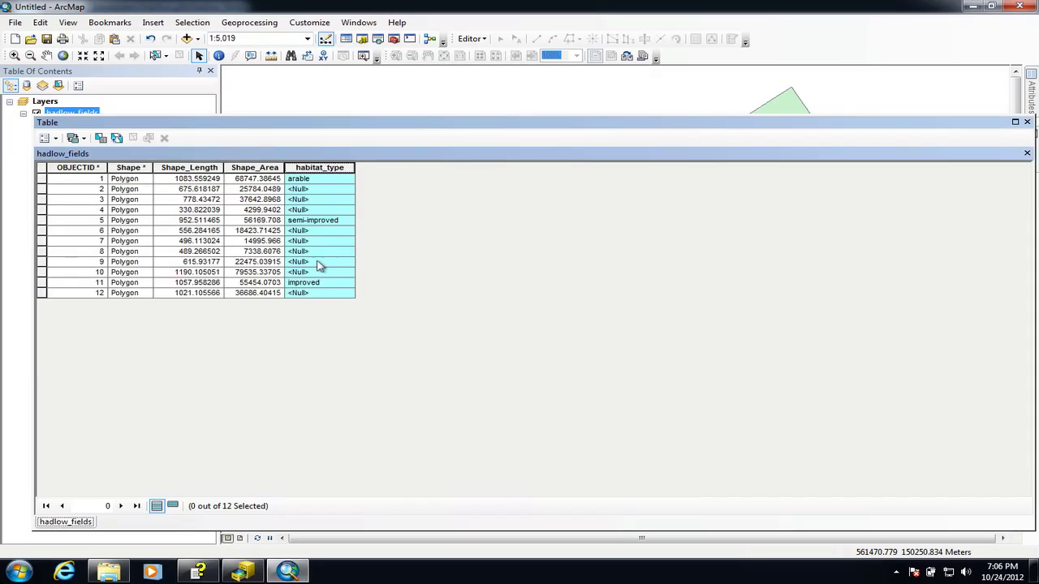
left_click(57, 139)
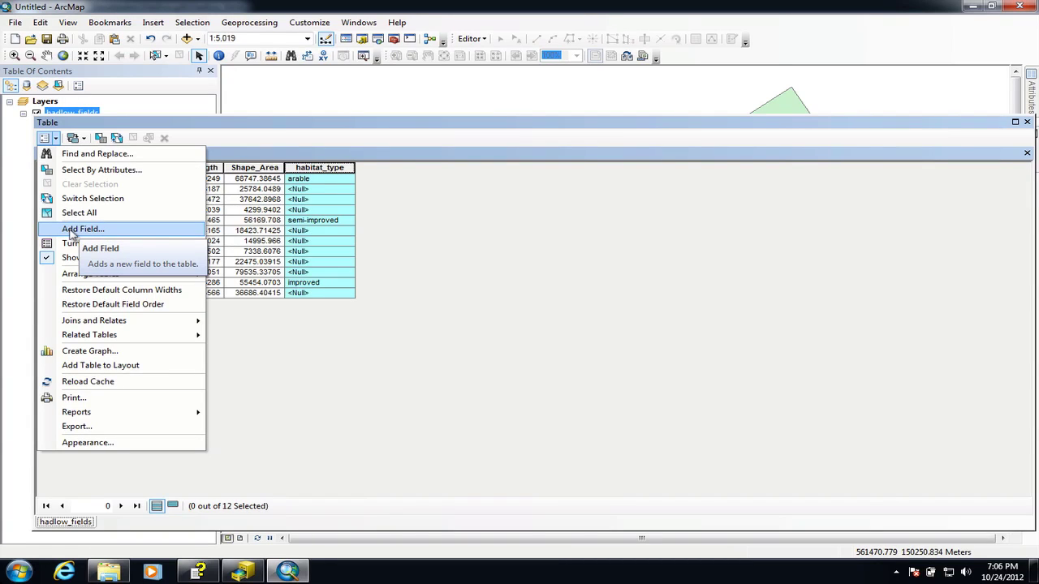
left_click(361, 379)
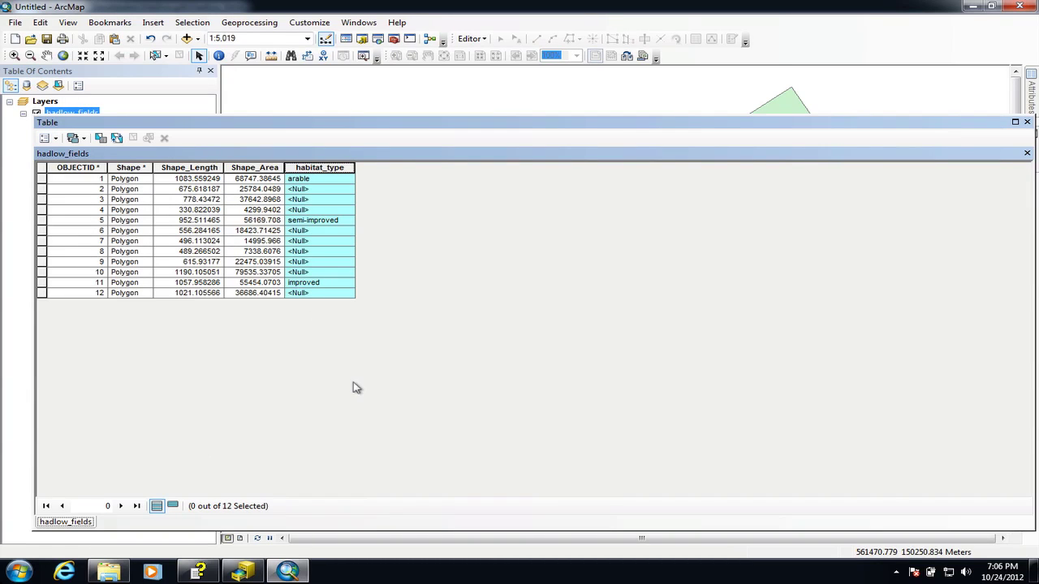
- Start an edit session and set habitat_type to arable for the record with OBJECTID 4 in the table
left_click(483, 39)
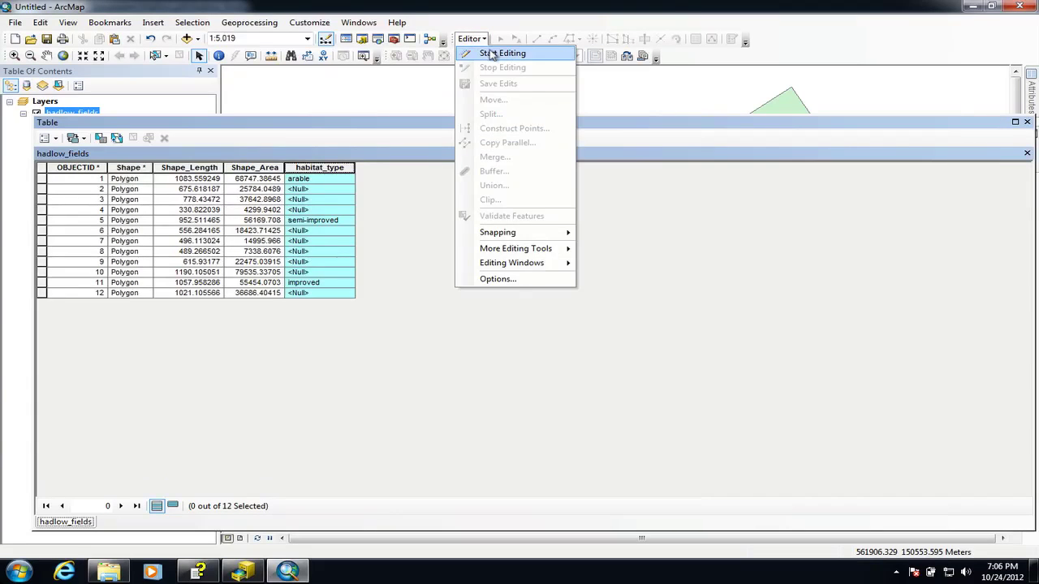
left_click(490, 49)
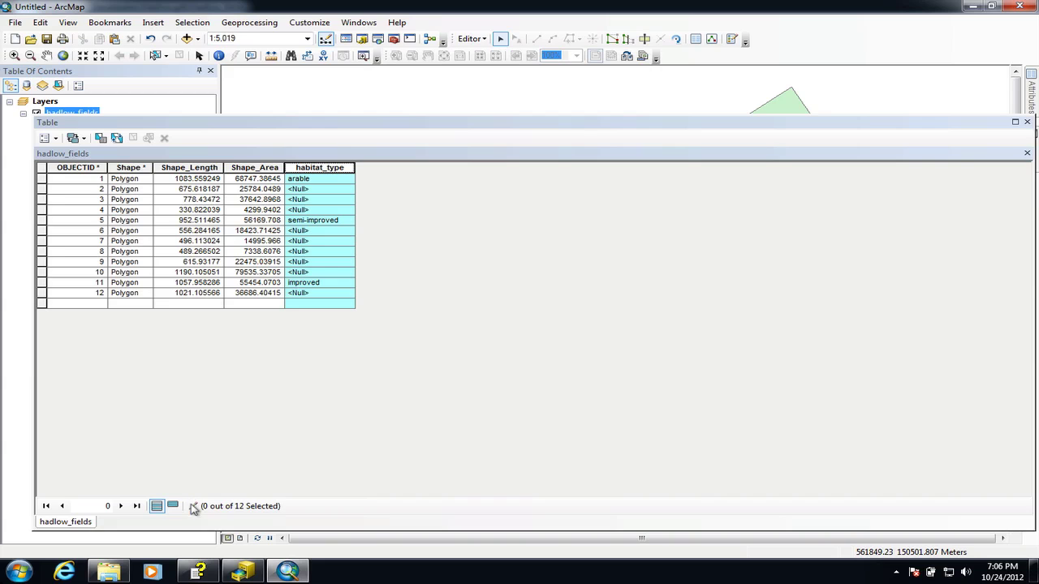
left_click(341, 211)
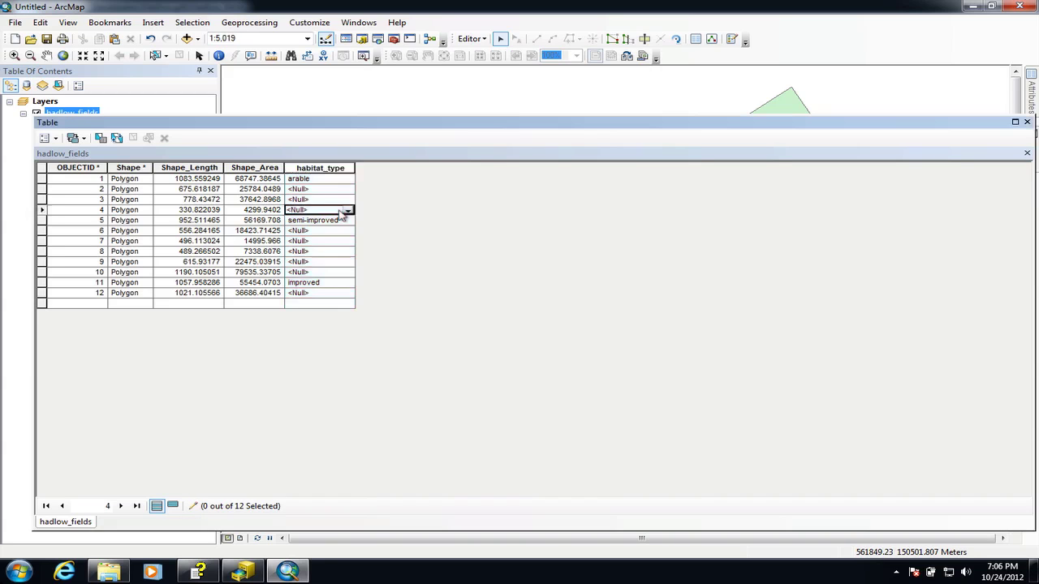
left_click(344, 212)
left_click(334, 231)
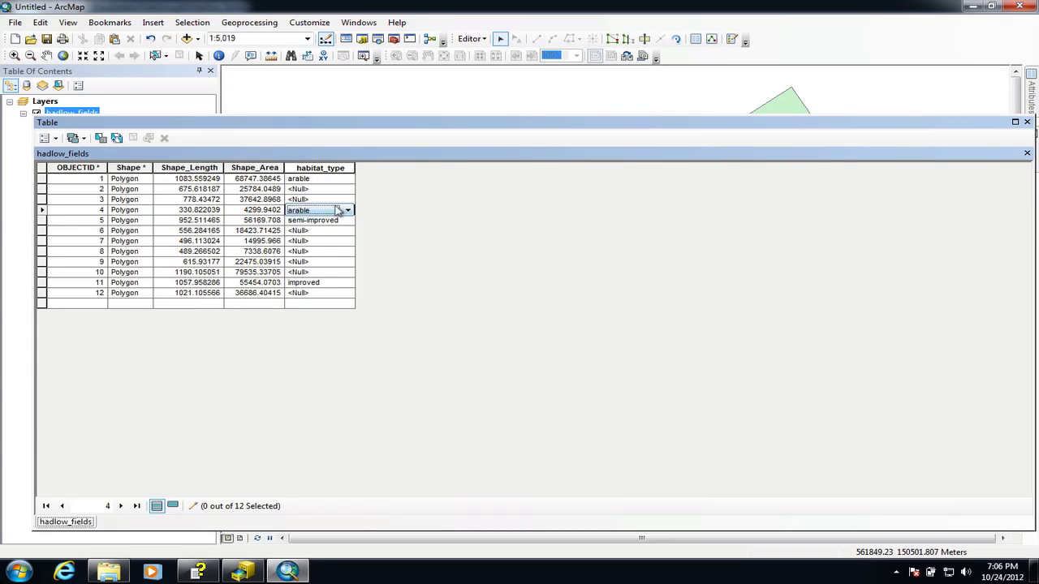
- Set habitat_type to improved for OBJECTID 3 and to semi-improved for OBJECTID 2 in the attribute table
left_click(344, 200)
left_click(347, 199)
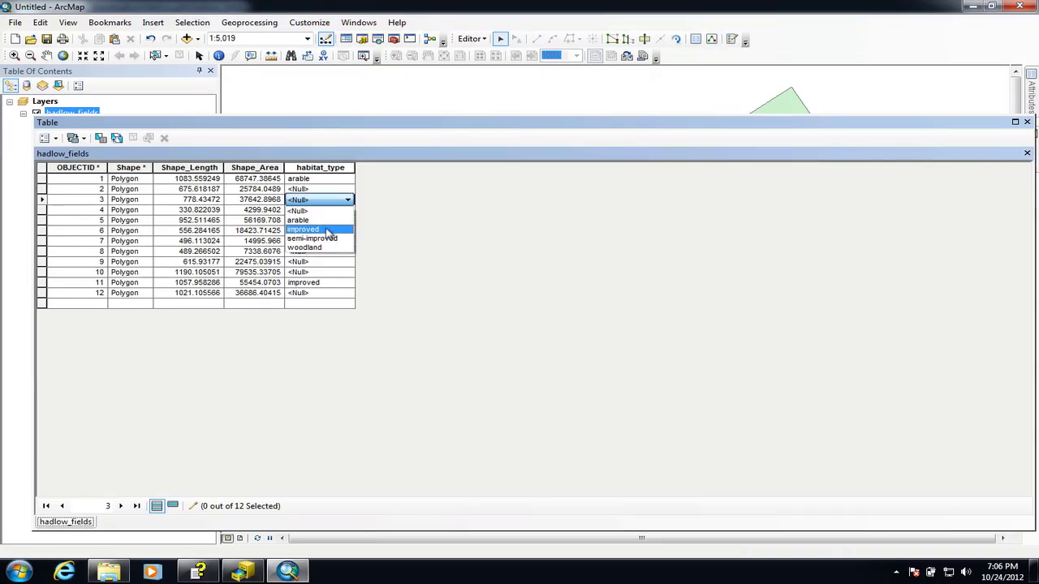
left_click(328, 233)
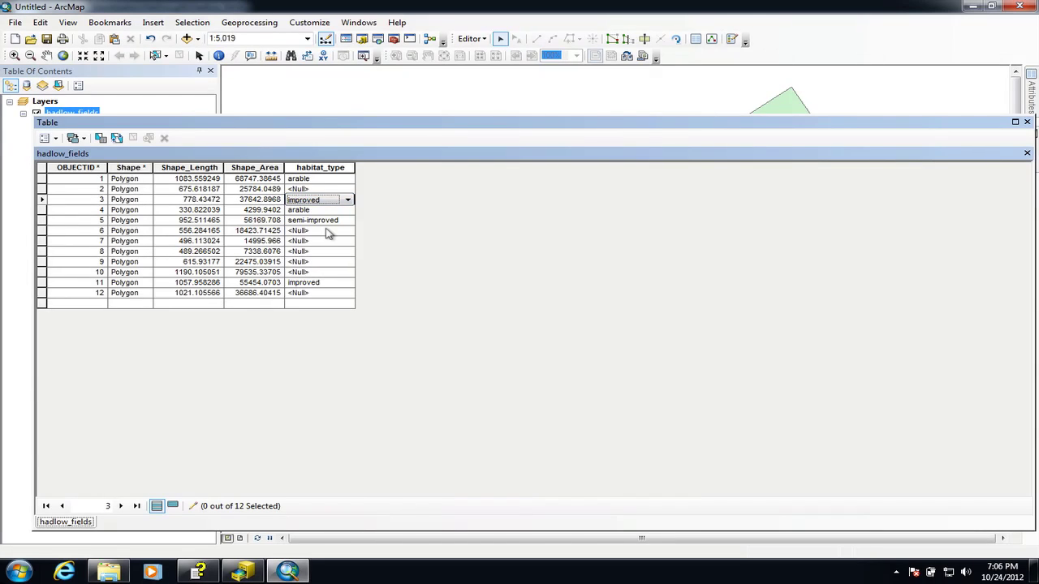
left_click(342, 189)
left_click(347, 189)
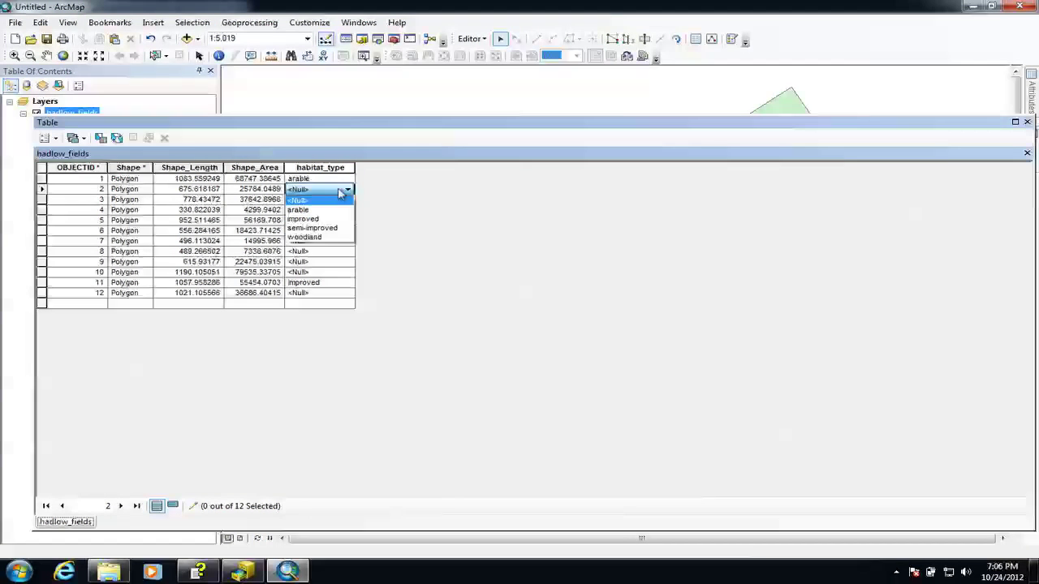
left_click(327, 229)
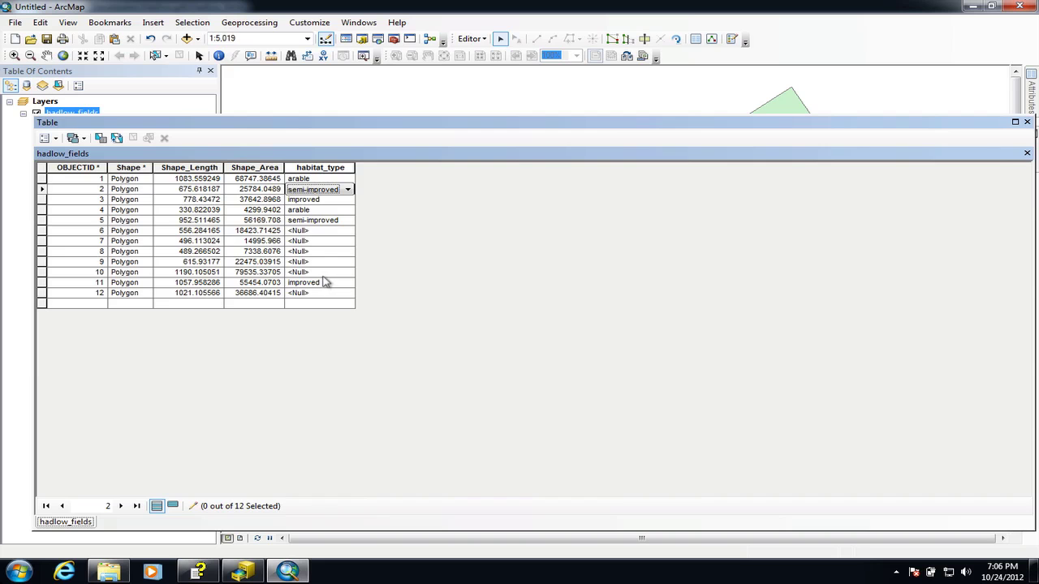
- End the edit session and save the habitat_type edits made in the table
left_click(482, 40)
left_click(487, 69)
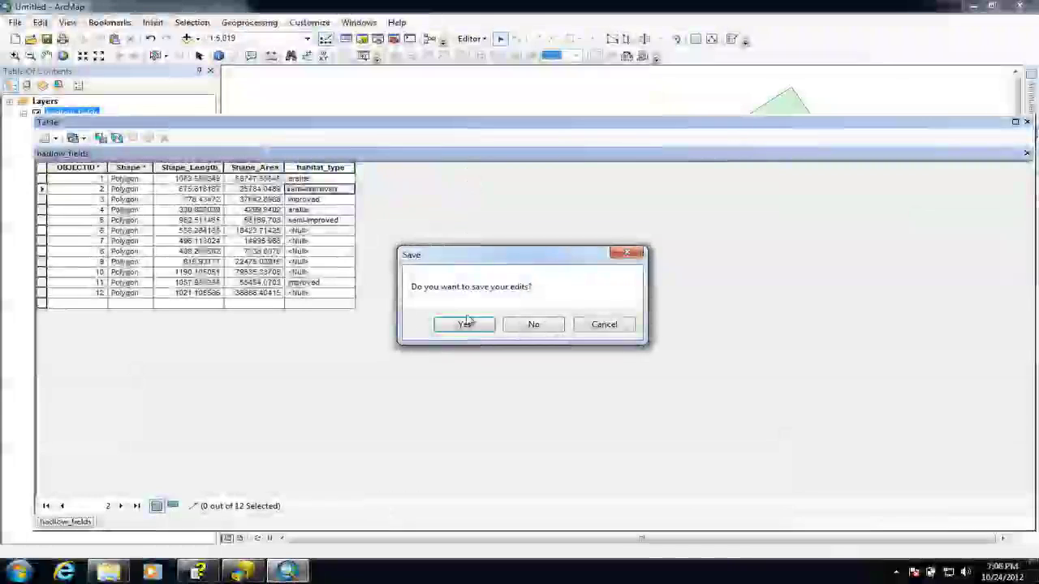
left_click(466, 323)
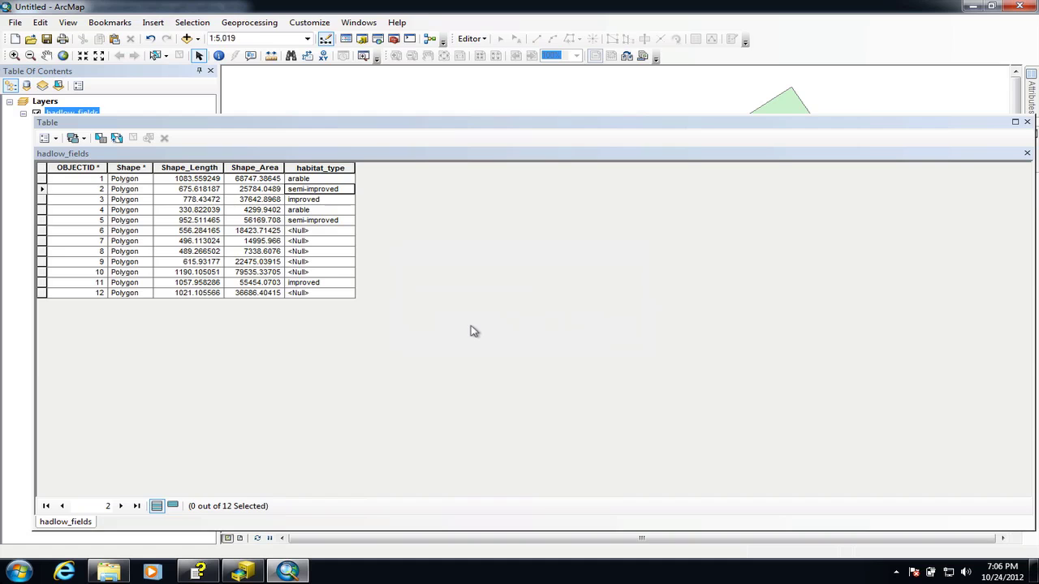